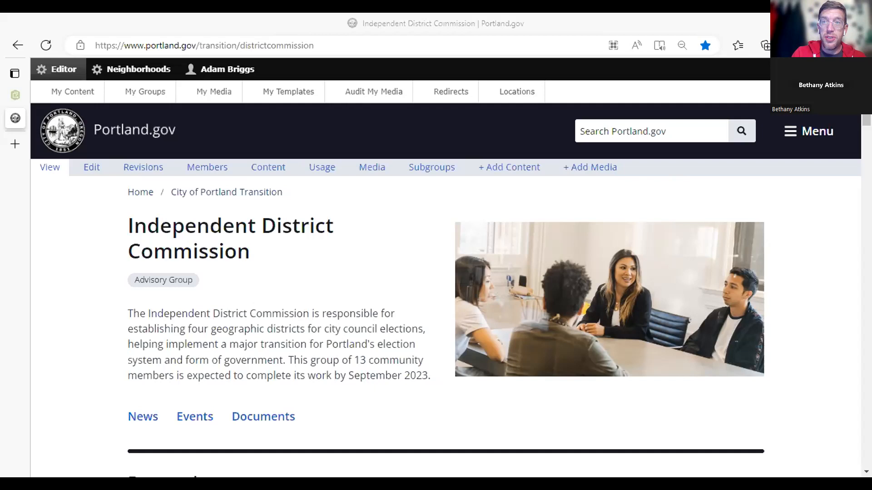
# Step: Examine the Independent District Commission page's introduction and featured content
pyautogui.scroll(-7, 445, 290)
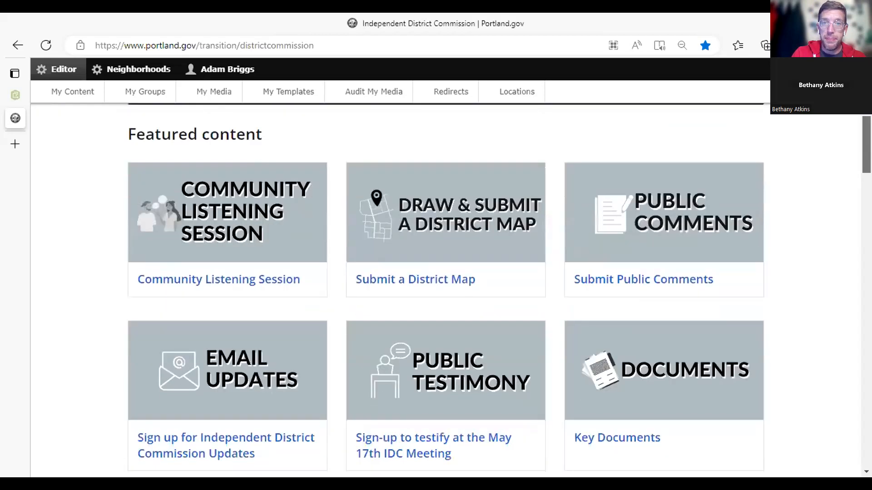
pyautogui.scroll(-1, 445, 291)
pyautogui.scroll(2, 445, 290)
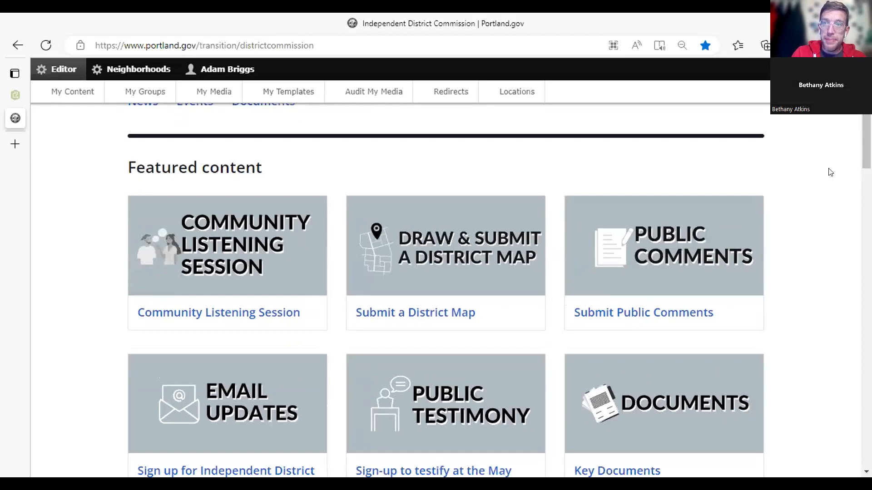
pyautogui.scroll(-1, 851, 156)
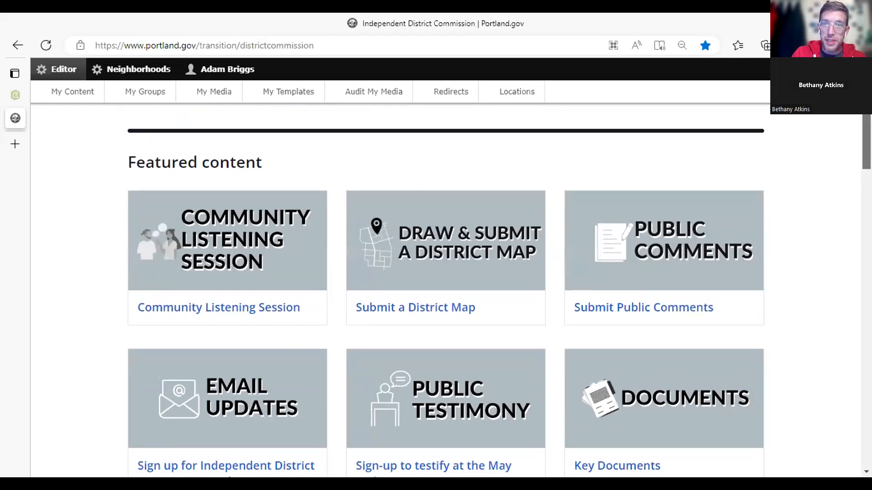
pyautogui.scroll(1, 499, 299)
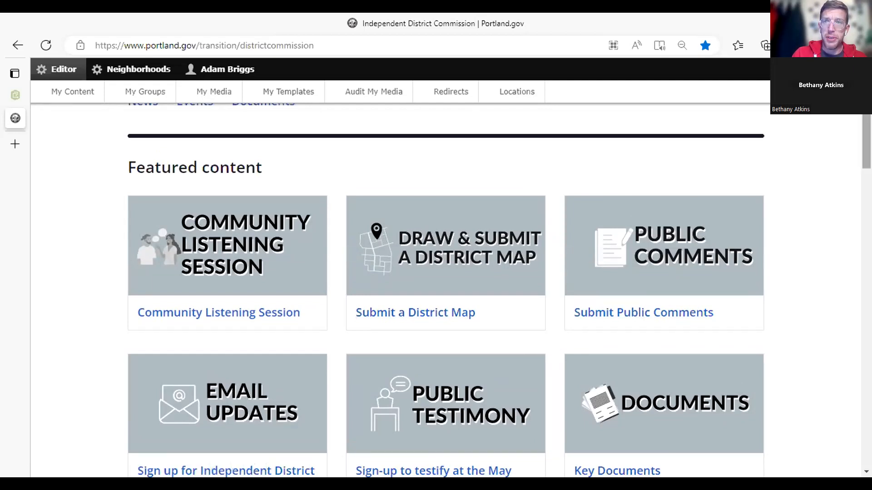
pyautogui.scroll(3, 445, 291)
pyautogui.scroll(2, 445, 290)
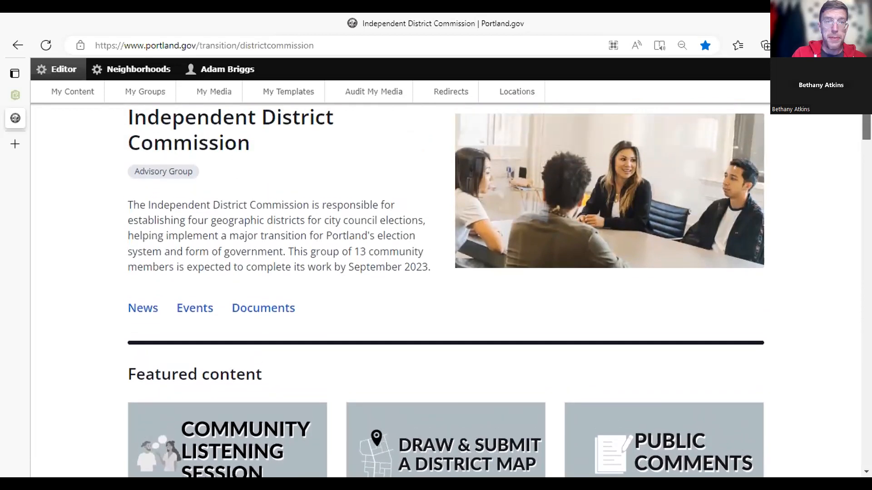
pyautogui.scroll(2, 433, 355)
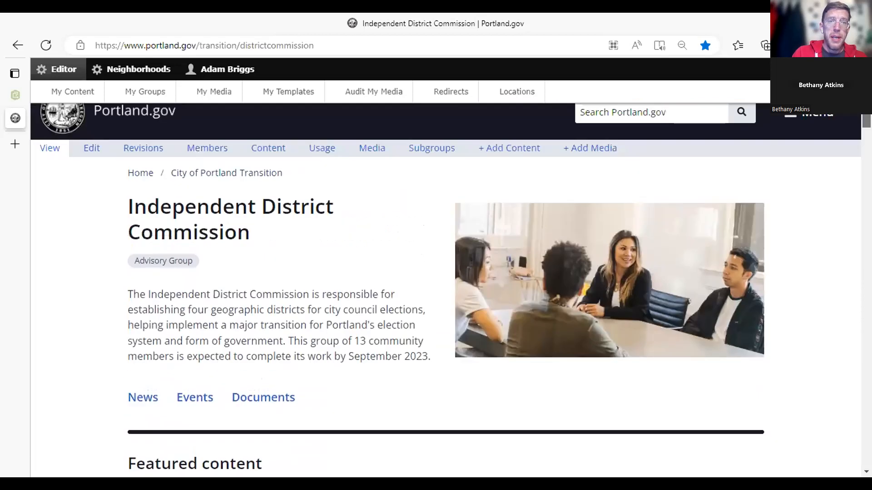
# Step: Open the featured district map submission page and launch the web application for viewing data sets and sample maps
pyautogui.scroll(-4, 434, 355)
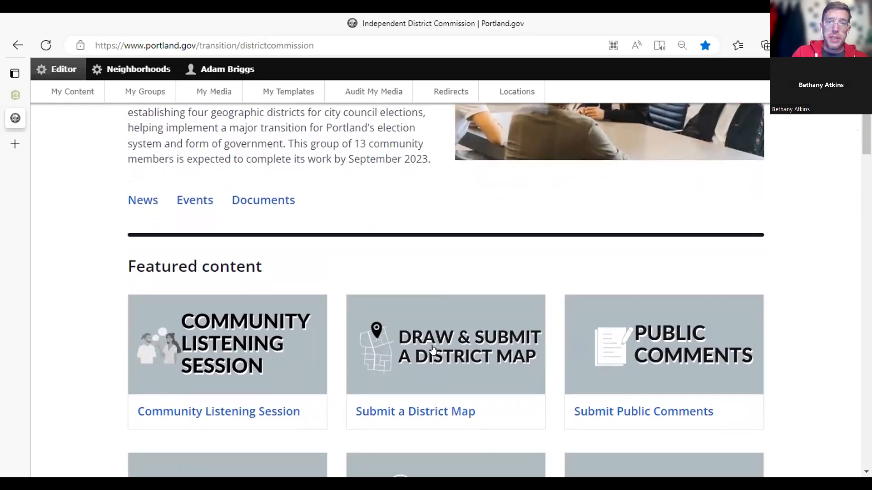
pyautogui.click(432, 349)
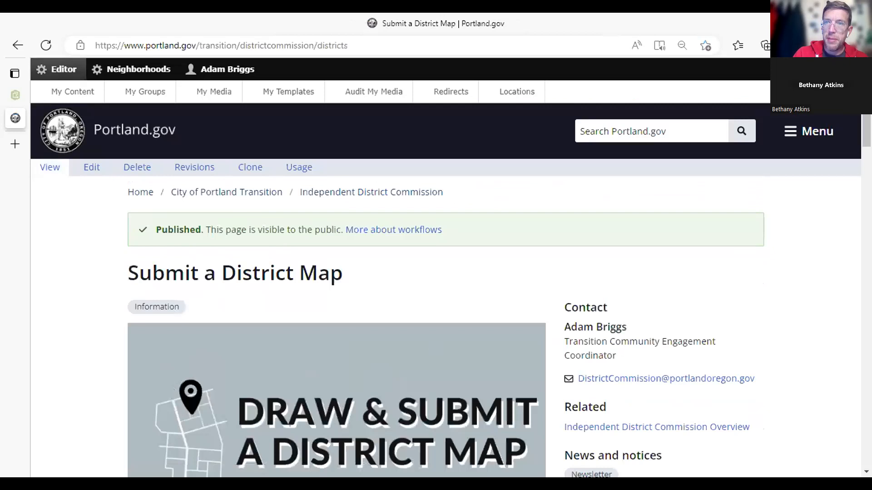
pyautogui.scroll(-8, 854, 205)
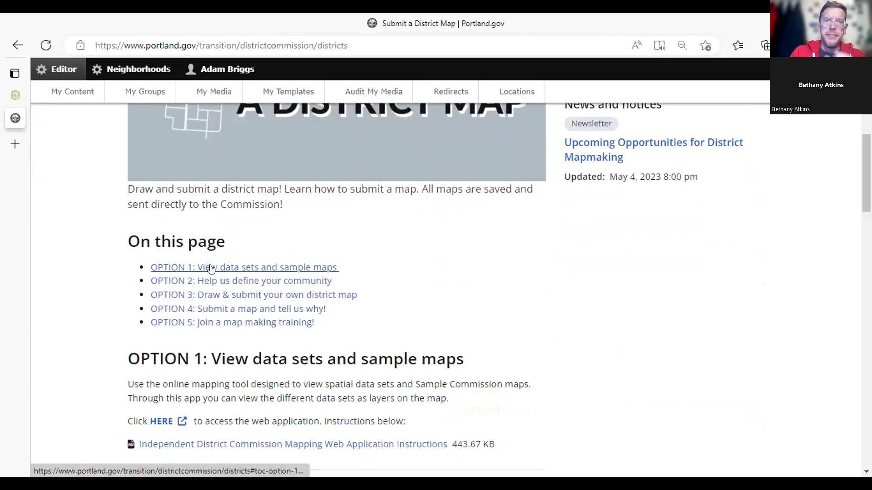
pyautogui.click(162, 418)
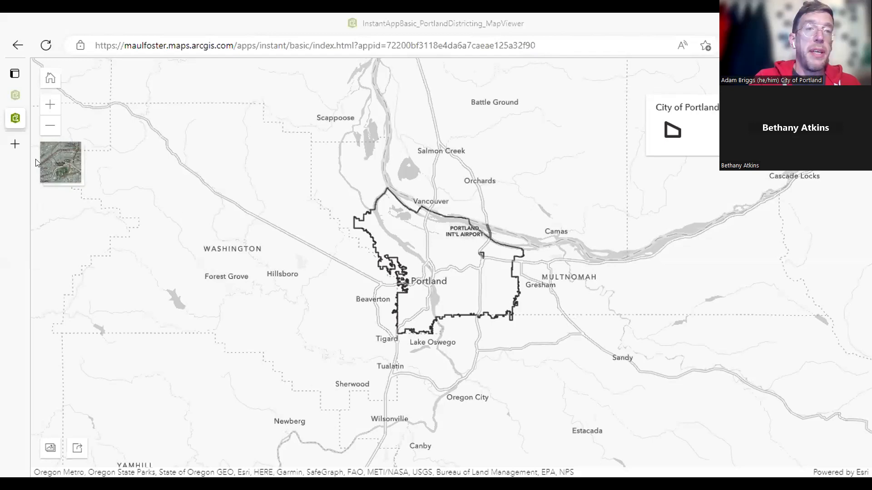
# Step: Zoom in on the map to the street level of central Portland and reset it to the default extent
pyautogui.click(48, 105)
pyautogui.click(48, 105)
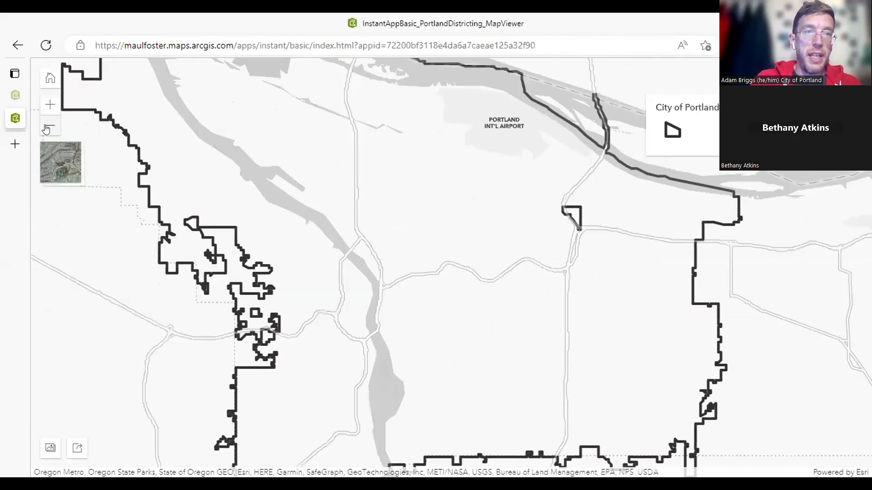
pyautogui.click(48, 106)
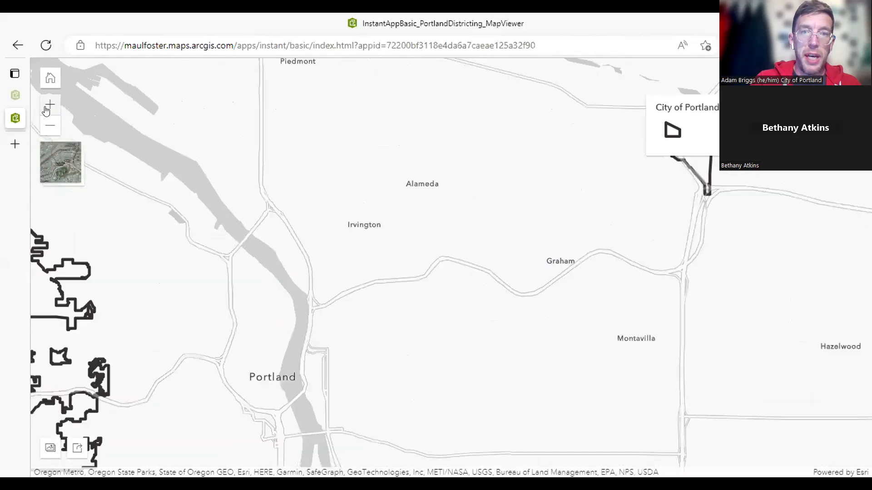
pyautogui.click(48, 105)
pyautogui.click(48, 106)
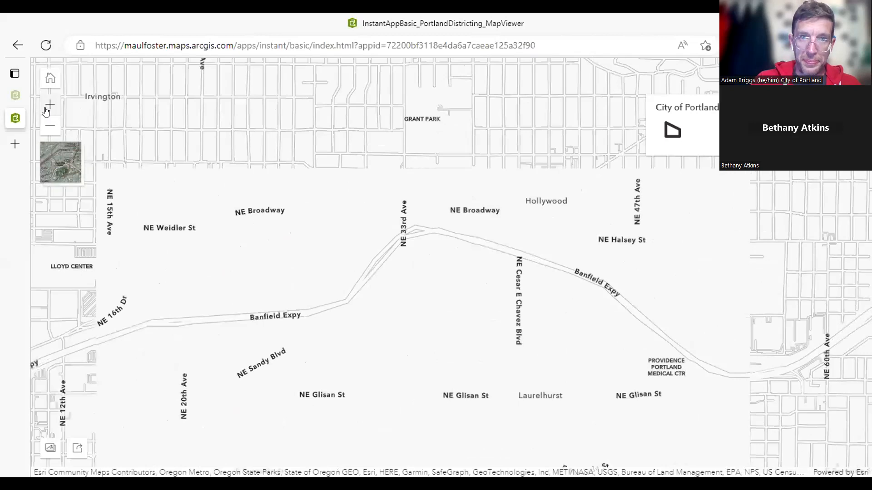
pyautogui.click(50, 79)
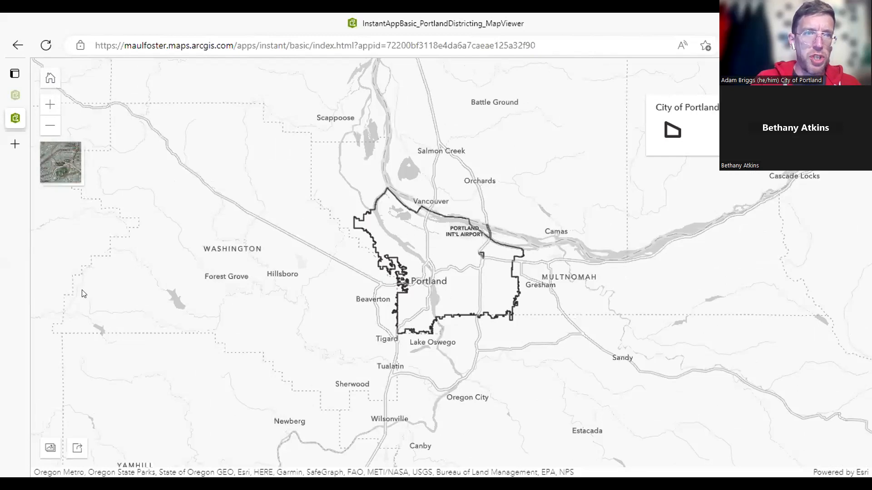
# Step: Switch the basemap to satellite imagery and back to the light gray map
pyautogui.click(58, 174)
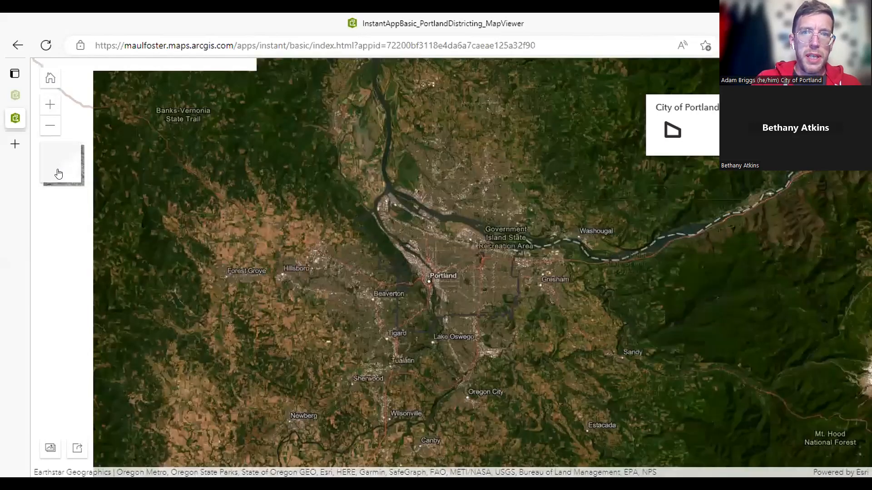
pyautogui.click(58, 174)
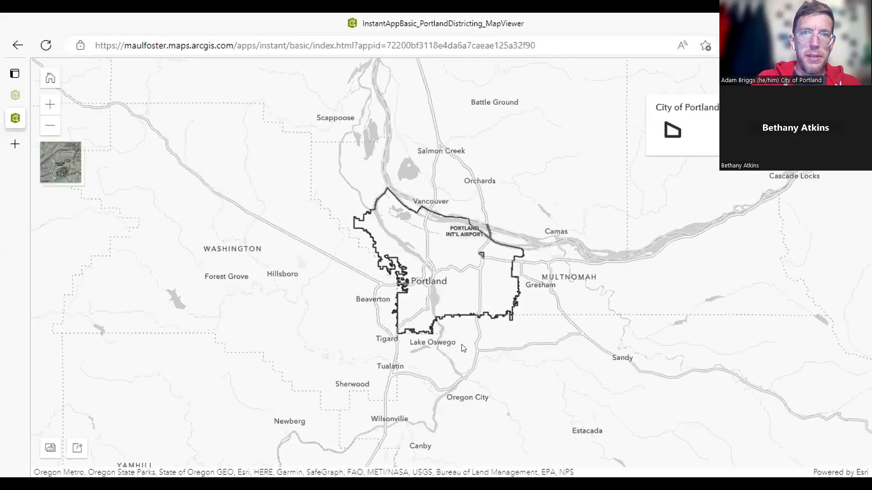
# Step: Preview a horizontal image capture of the central Portland map area and return to the map without downloading it
pyautogui.click(50, 448)
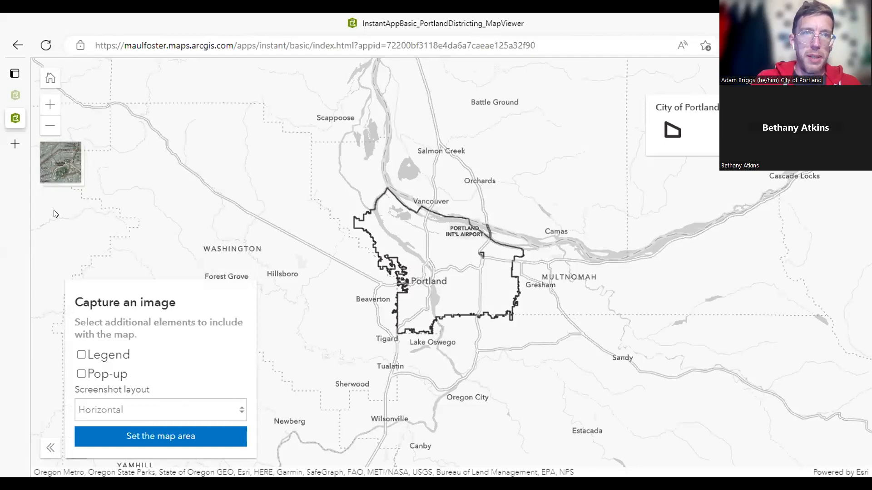
pyautogui.click(50, 106)
pyautogui.click(50, 108)
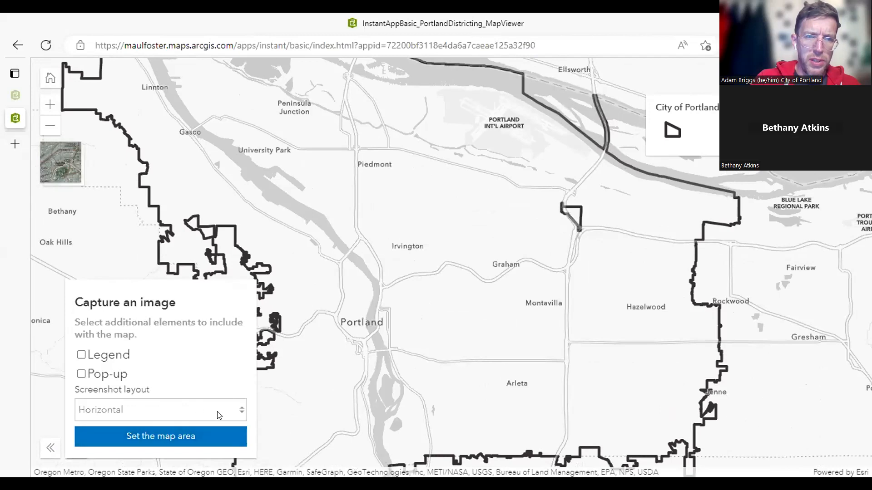
pyautogui.click(170, 437)
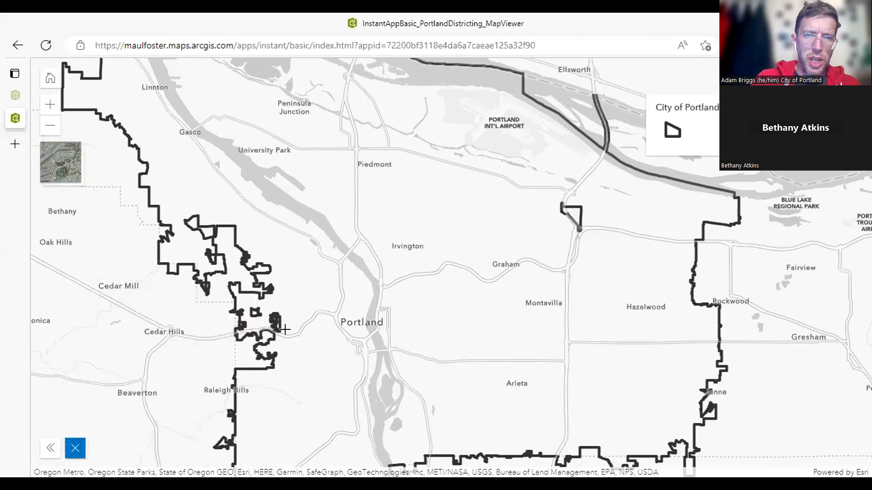
pyautogui.moveTo(245, 134); pyautogui.dragTo(704, 429)
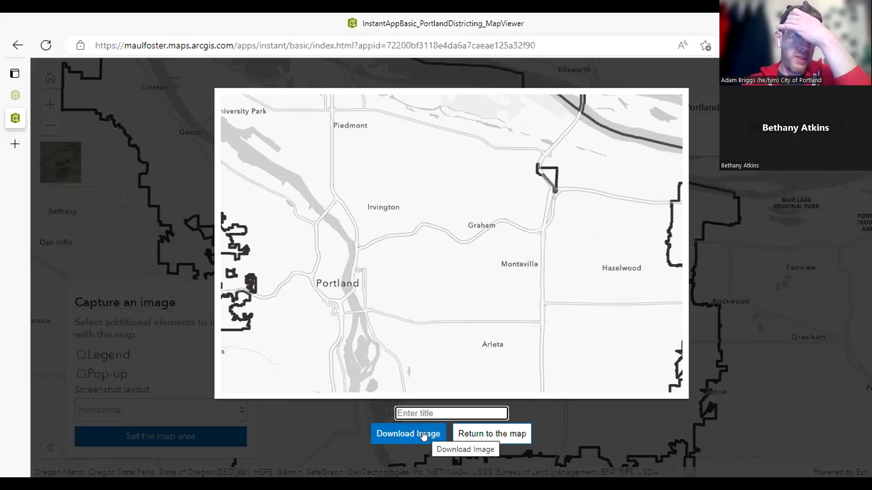
pyautogui.click(479, 432)
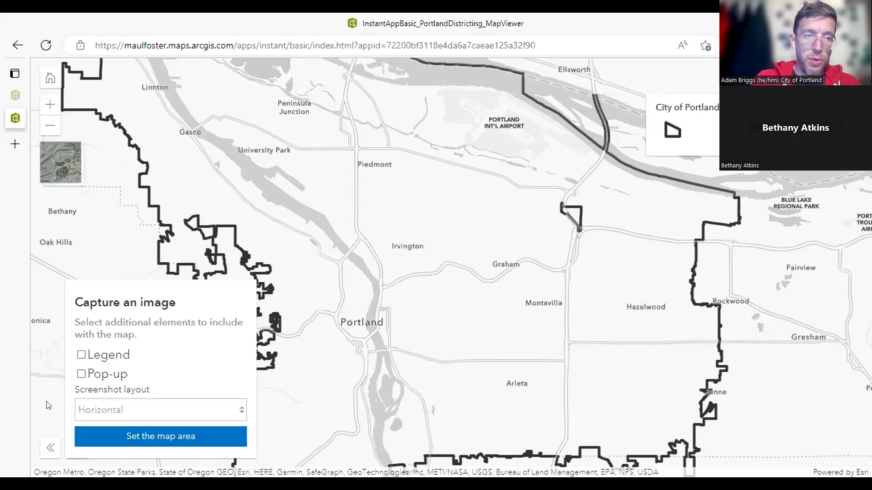
pyautogui.click(50, 448)
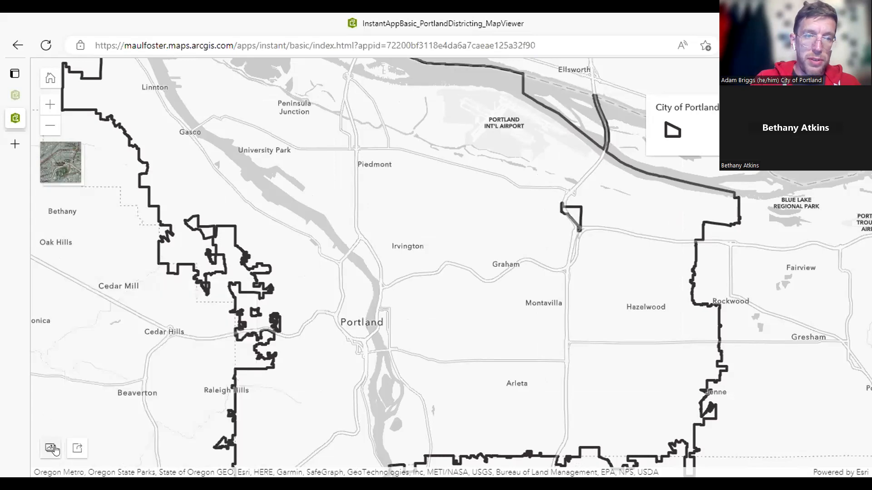
# Step: View the options for sharing the current map view and close them
pyautogui.click(77, 449)
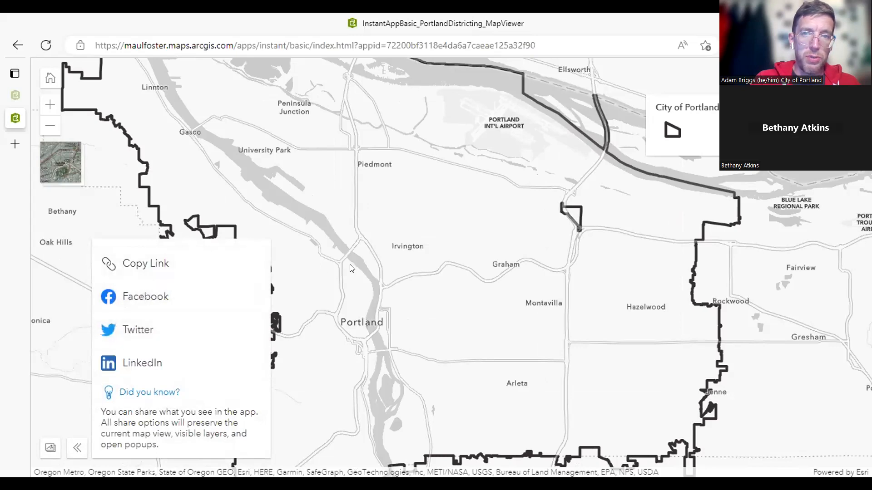
pyautogui.click(404, 274)
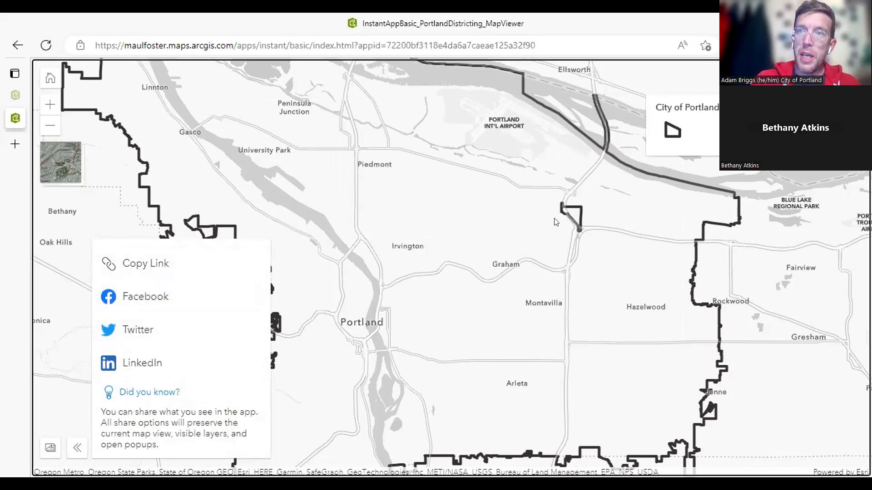
pyautogui.click(76, 449)
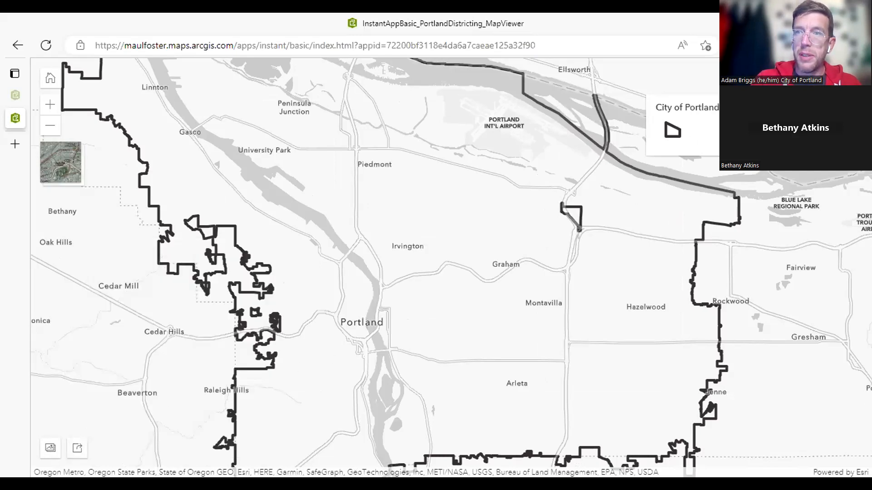
# Step: Replace the legend with the map layer list and switch the City of Portland boundary layer off and on again
pyautogui.click(852, 78)
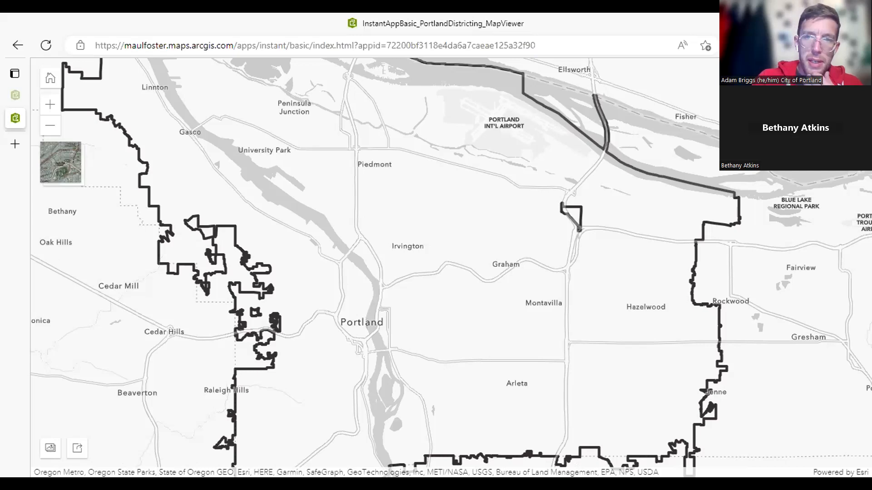
pyautogui.click(852, 132)
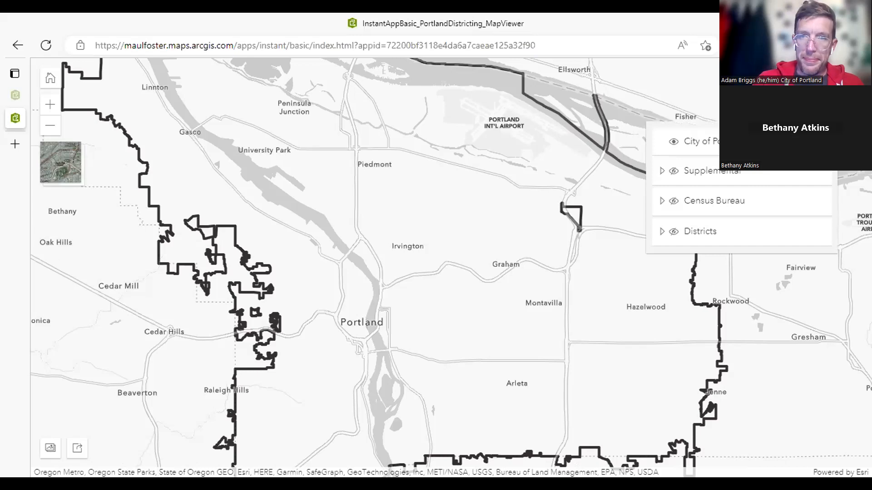
pyautogui.click(672, 144)
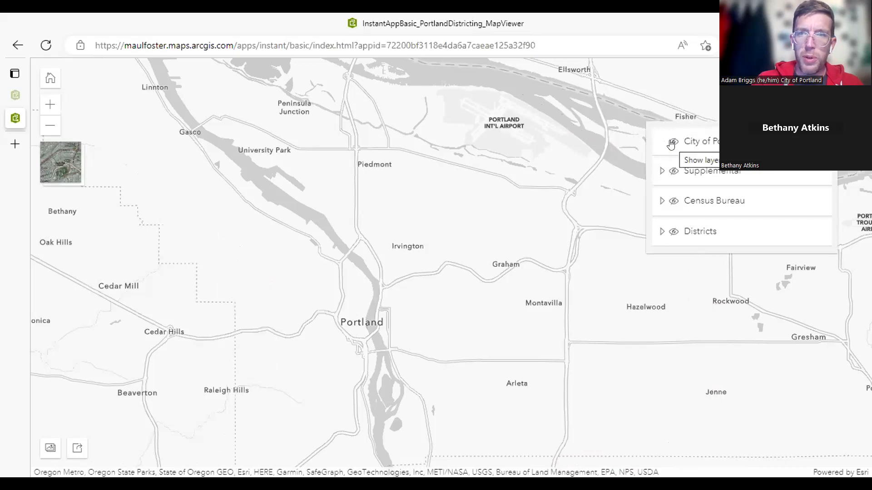
pyautogui.click(672, 144)
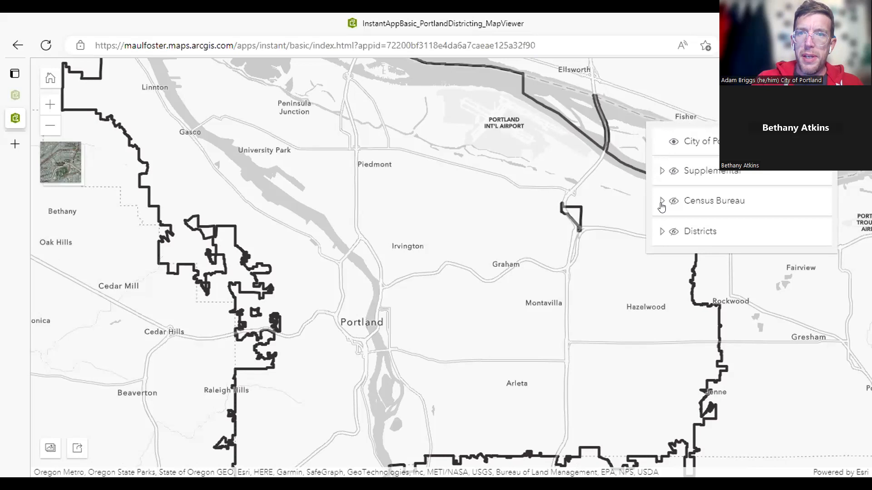
# Step: Show the Portland Parks and Central City Plan District layers from the Supplemental group's City of Portland subgroup, and display the legend
pyautogui.click(661, 171)
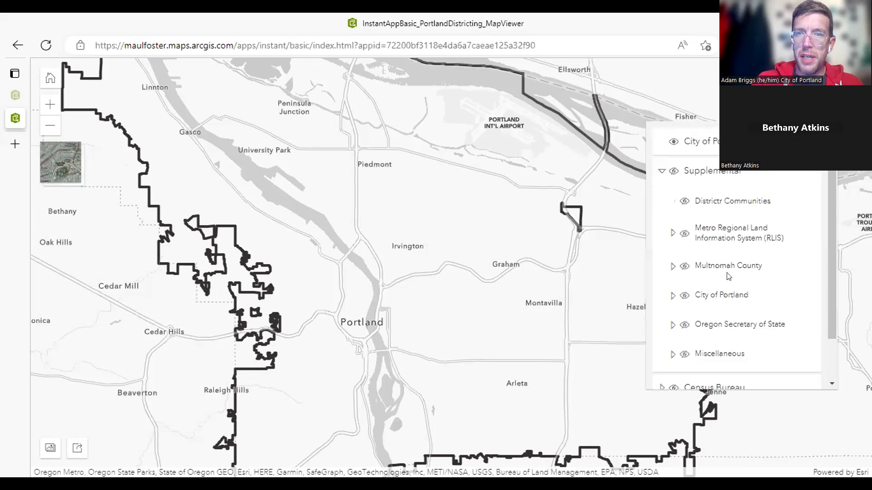
pyautogui.click(670, 296)
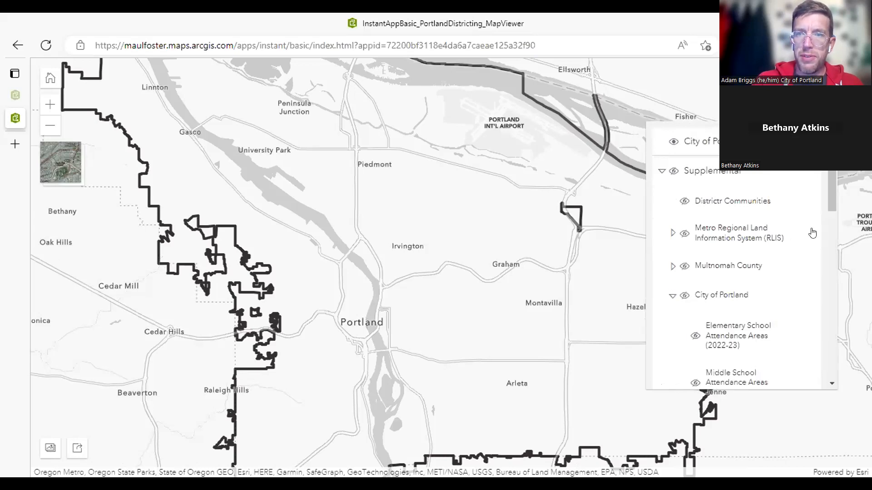
pyautogui.moveTo(829, 202); pyautogui.dragTo(828, 231)
pyautogui.scroll(-4, 822, 248)
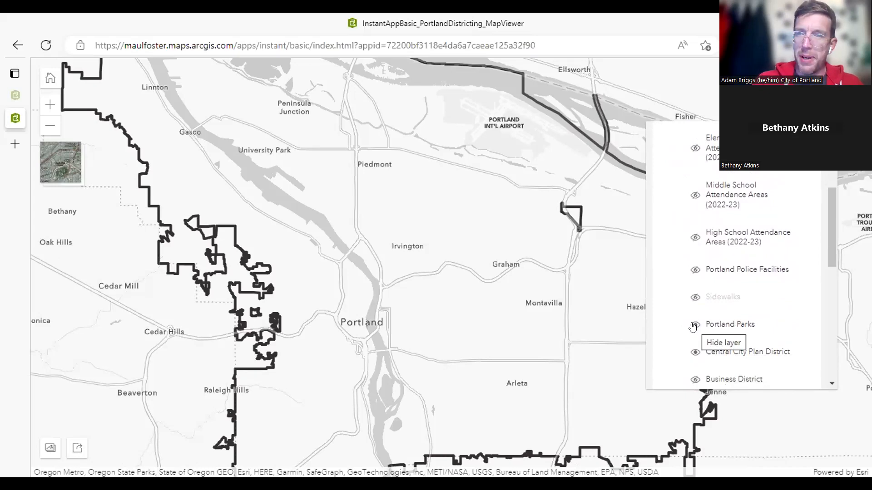
pyautogui.moveTo(831, 233); pyautogui.dragTo(822, 197)
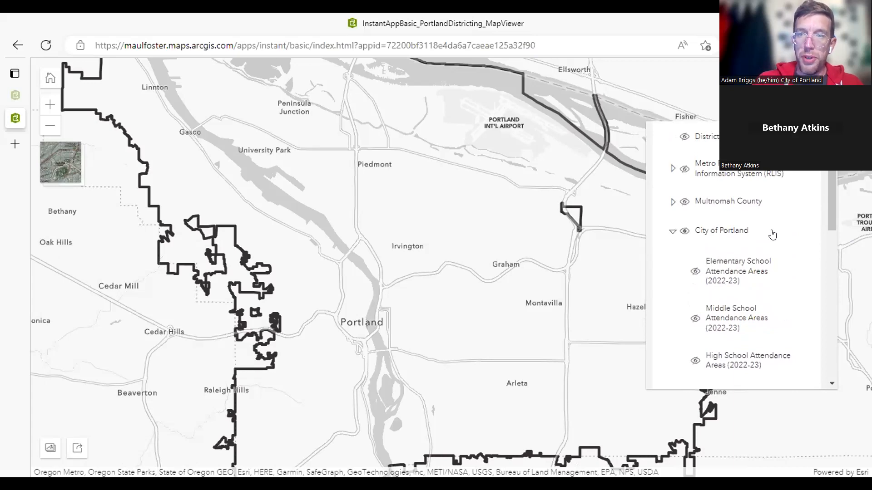
pyautogui.moveTo(828, 220)
pyautogui.mouseDown()
pyautogui.moveTo(826, 239)
pyautogui.moveTo(822, 206)
pyautogui.mouseUp()
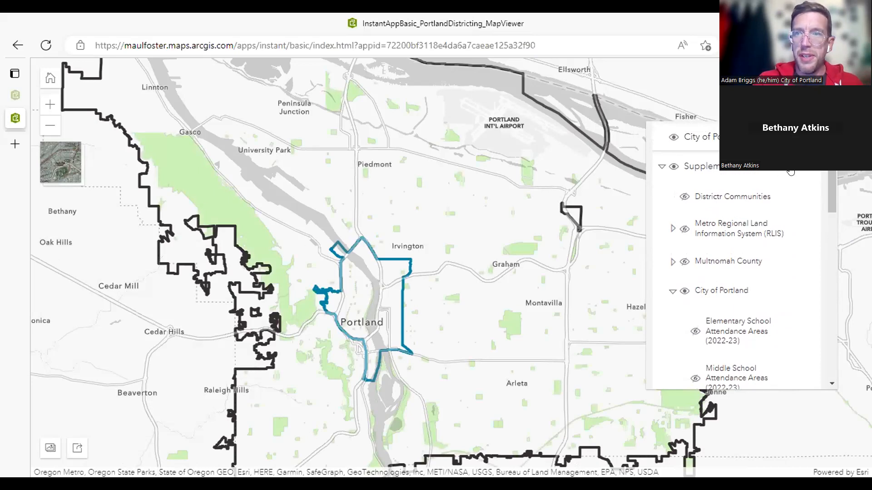
pyautogui.click(852, 105)
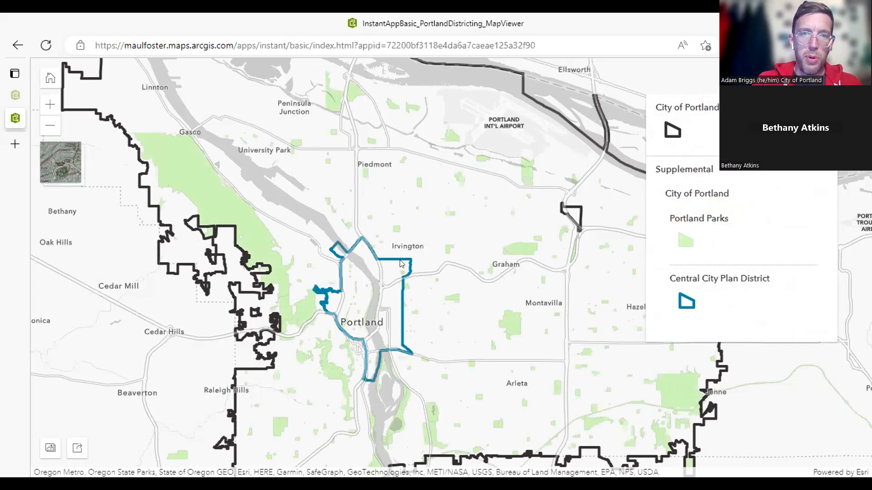
# Step: Return from the legend to the layer list and show the Neighborhood Boundaries layer in the City of Portland subgroup
pyautogui.click(50, 108)
pyautogui.click(50, 109)
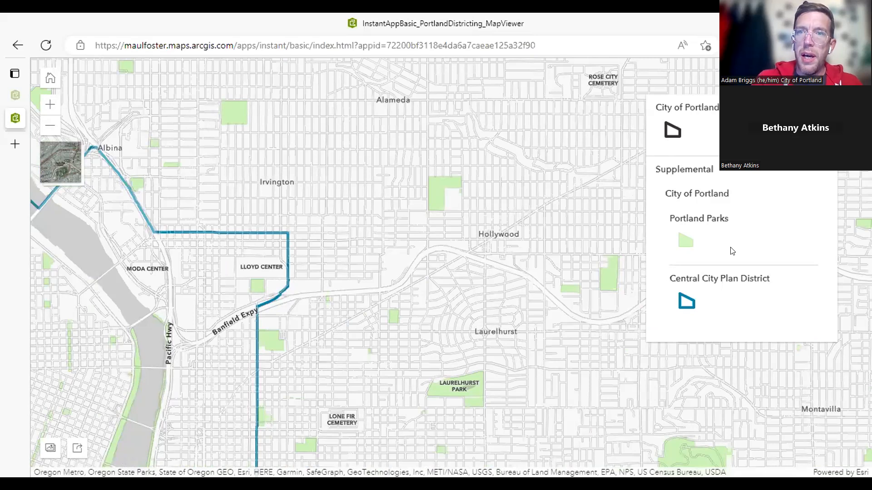
pyautogui.click(851, 131)
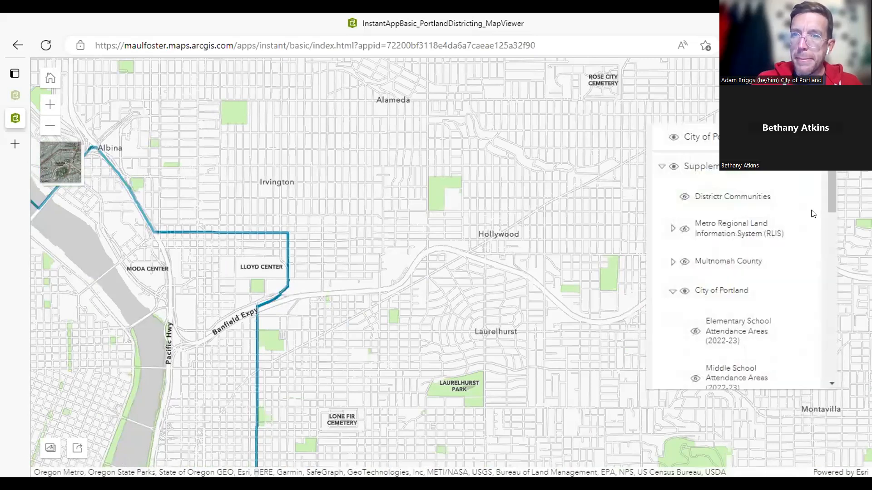
pyautogui.scroll(-3, 827, 218)
pyautogui.scroll(-2, 822, 246)
pyautogui.scroll(-5, 821, 251)
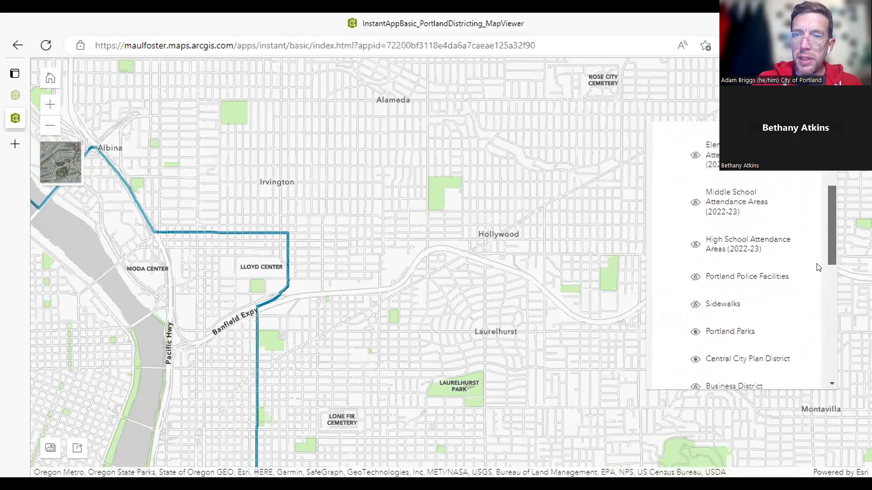
pyautogui.scroll(-3, 813, 294)
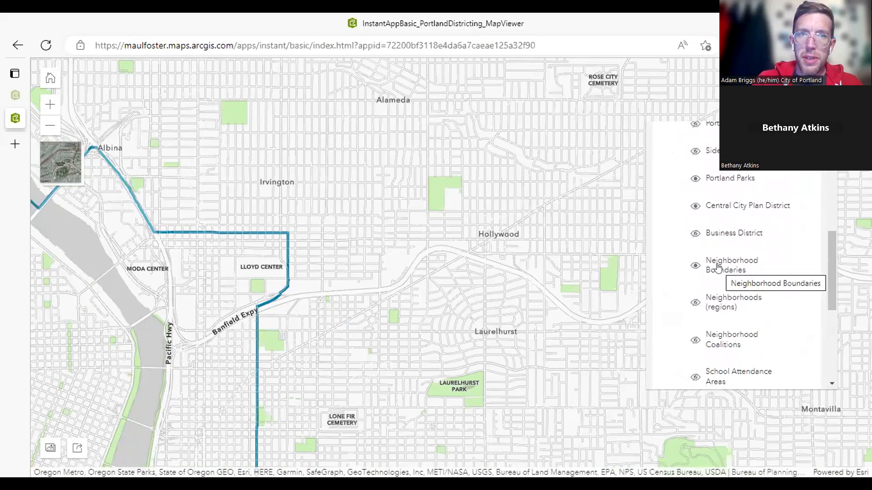
pyautogui.click(717, 268)
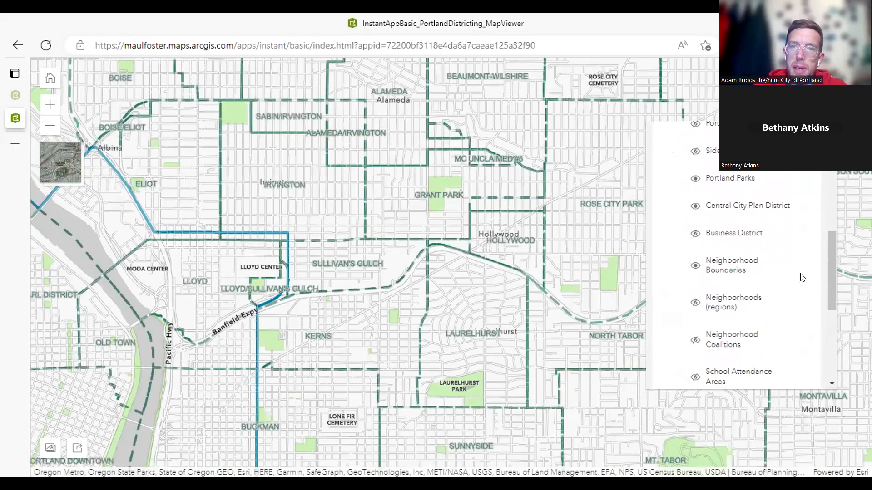
# Step: Hide the City of Portland subgroup, show Multnomah County's Commissioner Districts 2020 layer instead, and collapse both subgroups
pyautogui.moveTo(829, 281); pyautogui.dragTo(816, 203)
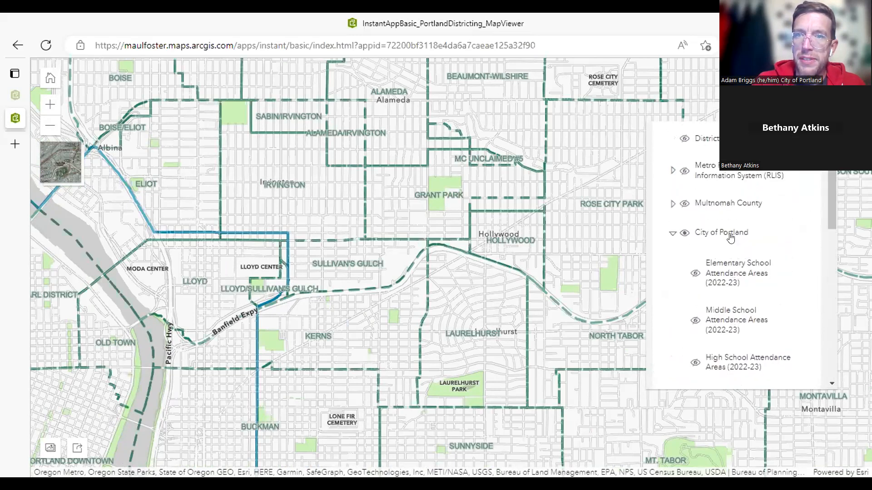
pyautogui.click(681, 234)
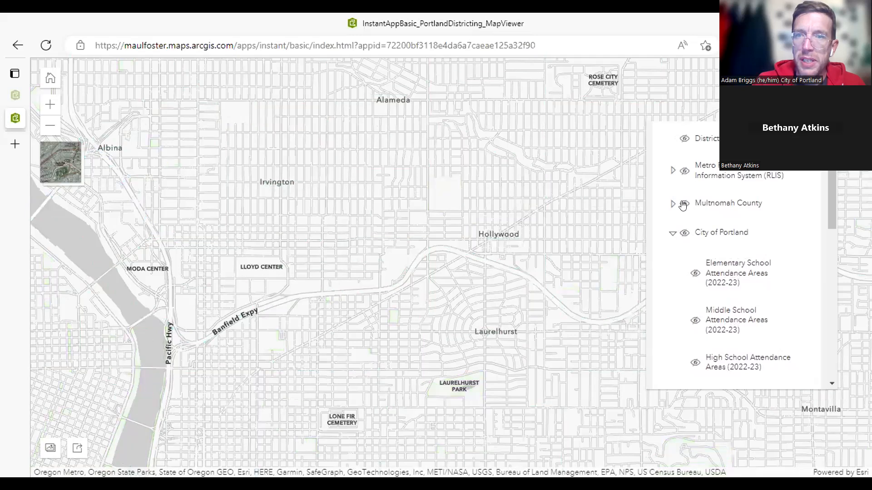
pyautogui.click(673, 204)
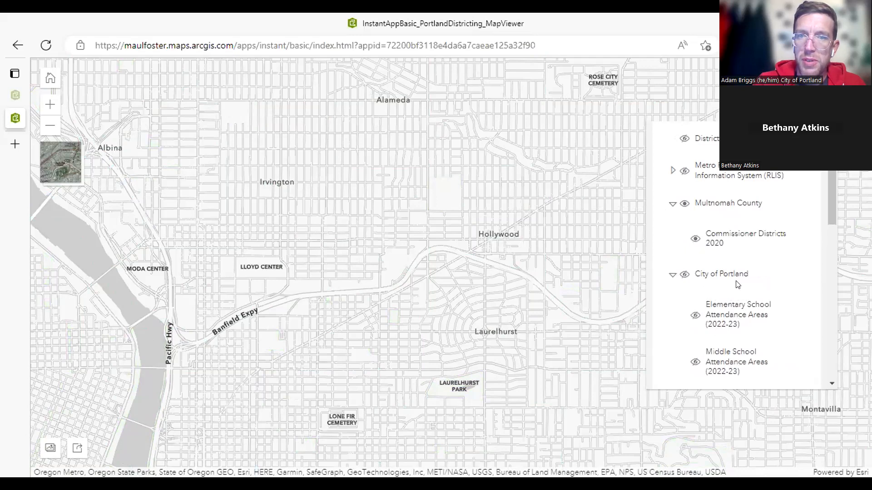
pyautogui.click(672, 275)
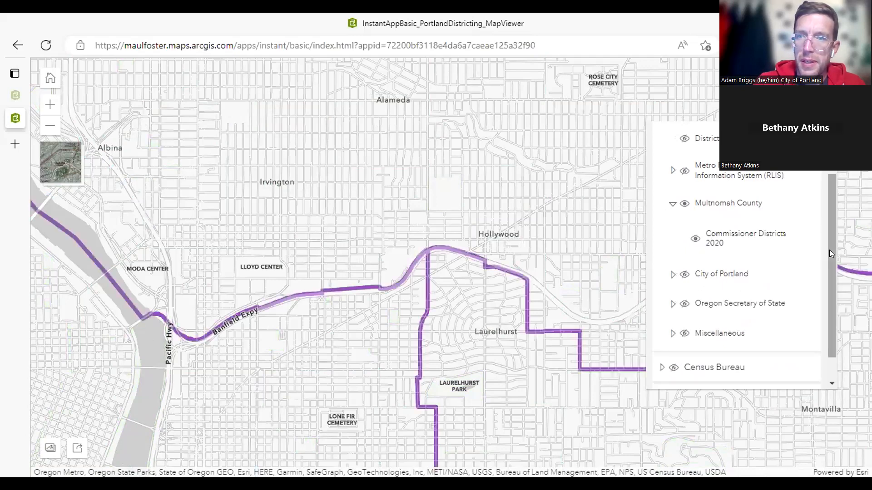
pyautogui.click(672, 205)
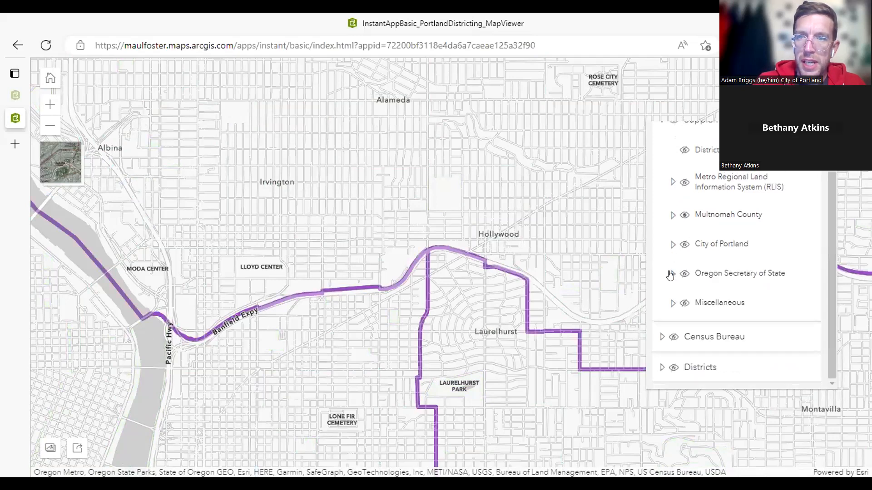
# Step: Examine the layers offered in the Oregon Secretary of State and Miscellaneous subgroups, collapsing each one after viewing
pyautogui.moveTo(827, 260); pyautogui.dragTo(823, 333)
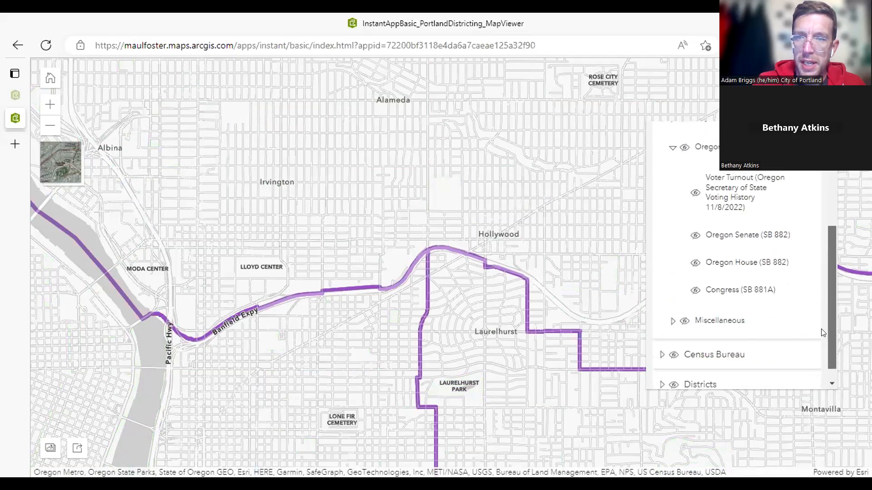
pyautogui.scroll(4, 815, 296)
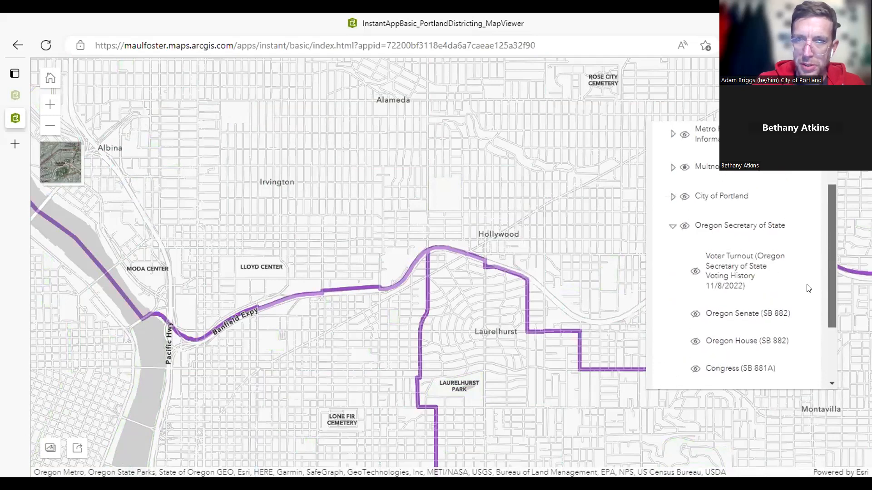
pyautogui.scroll(-1, 809, 314)
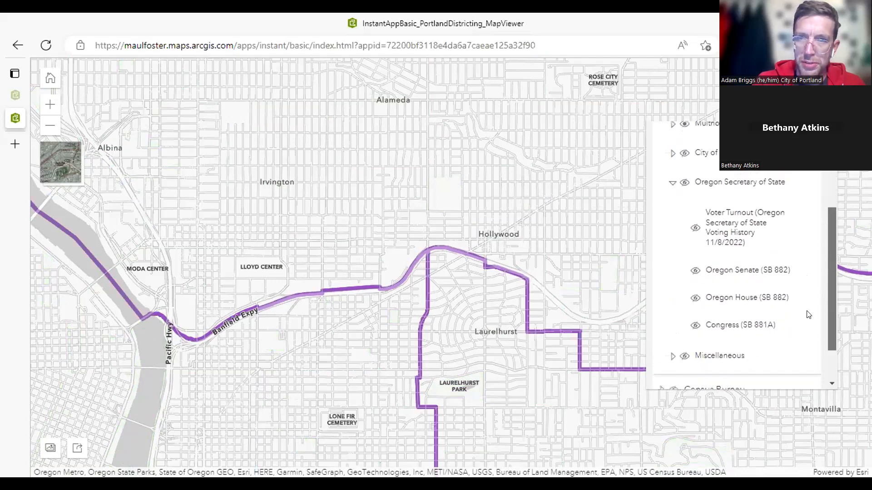
pyautogui.click(671, 183)
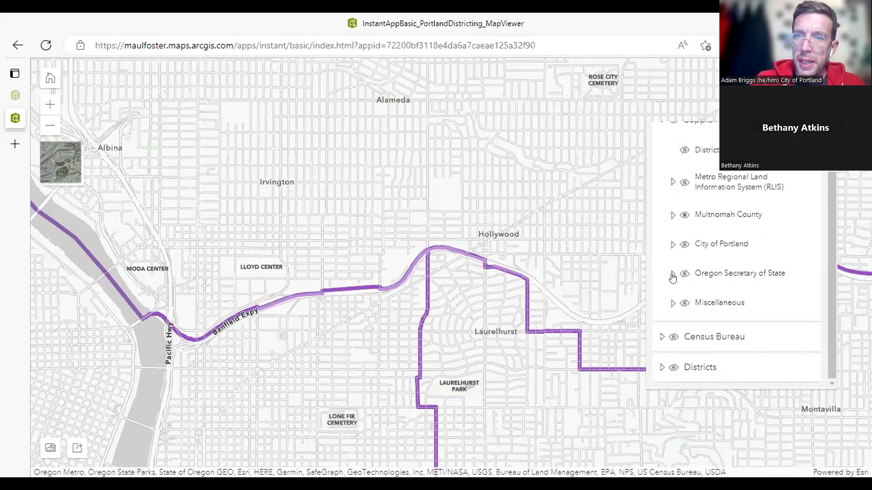
pyautogui.click(672, 307)
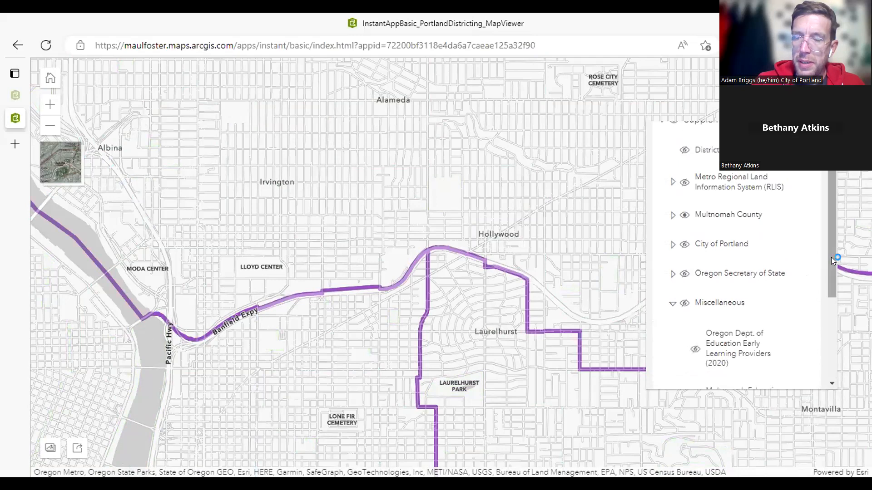
pyautogui.scroll(-5, 822, 311)
pyautogui.scroll(1, 813, 336)
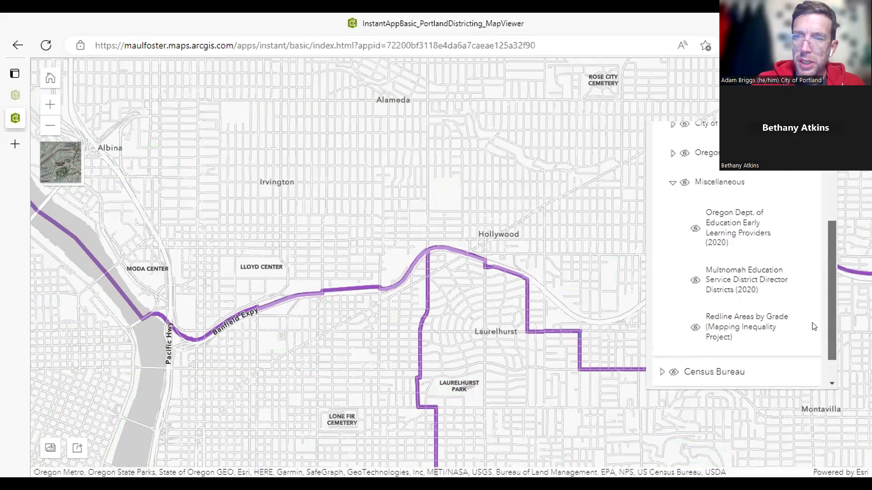
pyautogui.click(672, 183)
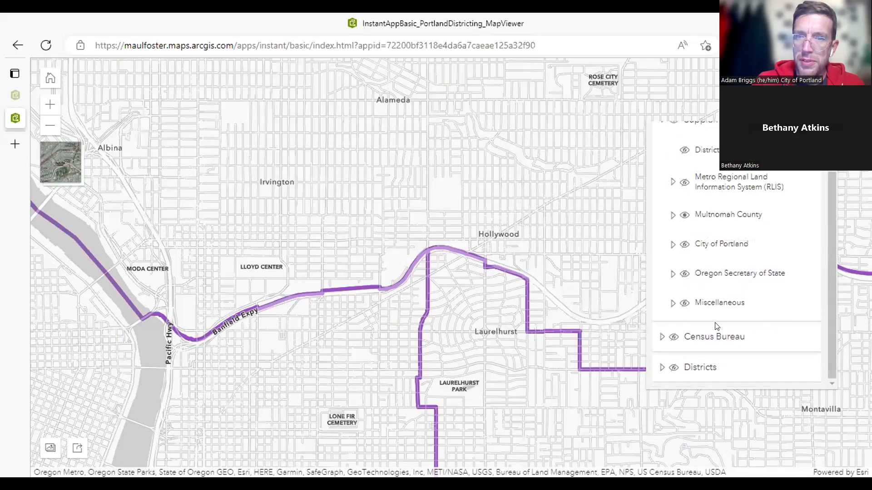
# Step: Look through the Census Bureau group's layers, and collapse the Supplemental and Census Bureau groups
pyautogui.click(662, 337)
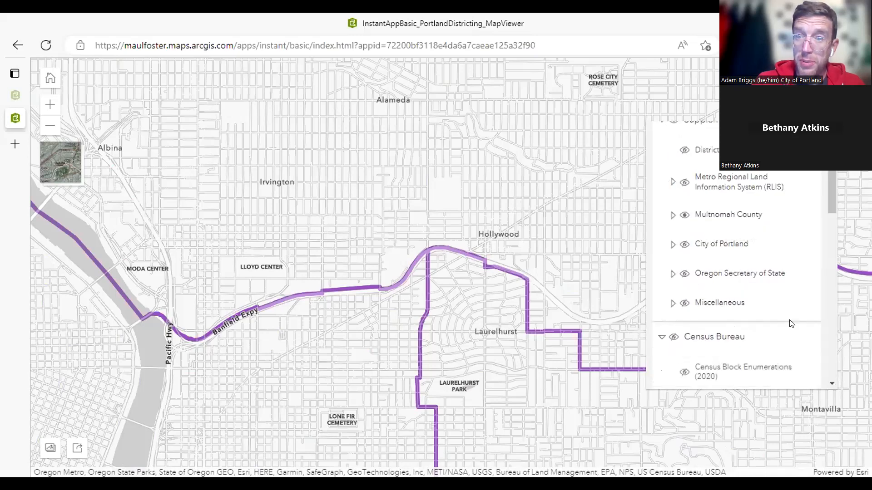
pyautogui.moveTo(831, 207); pyautogui.dragTo(811, 308)
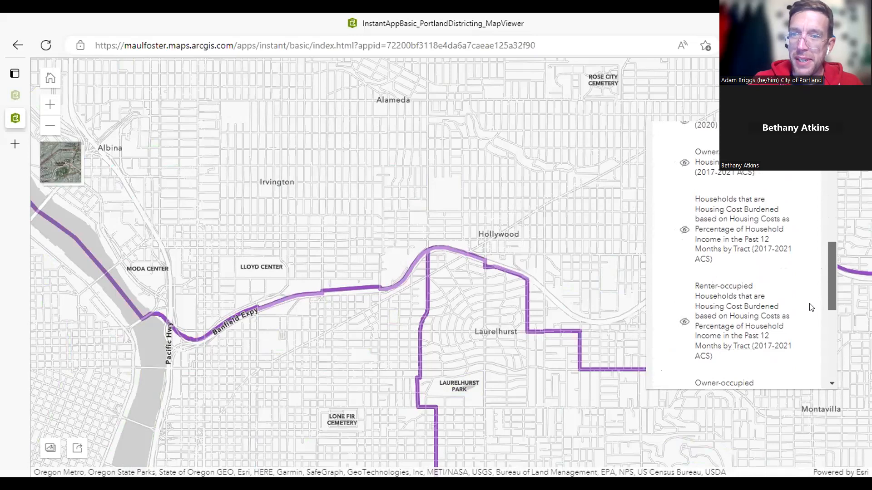
pyautogui.moveTo(811, 308); pyautogui.dragTo(809, 195)
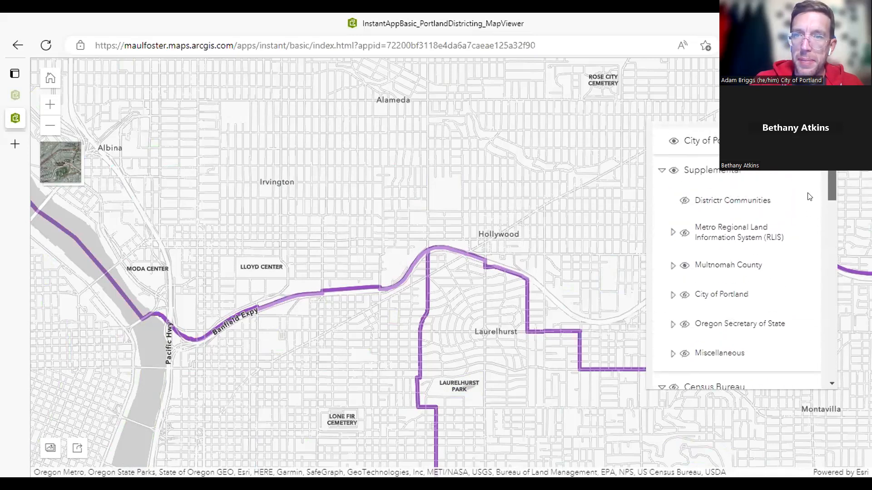
pyautogui.click(663, 173)
pyautogui.click(662, 200)
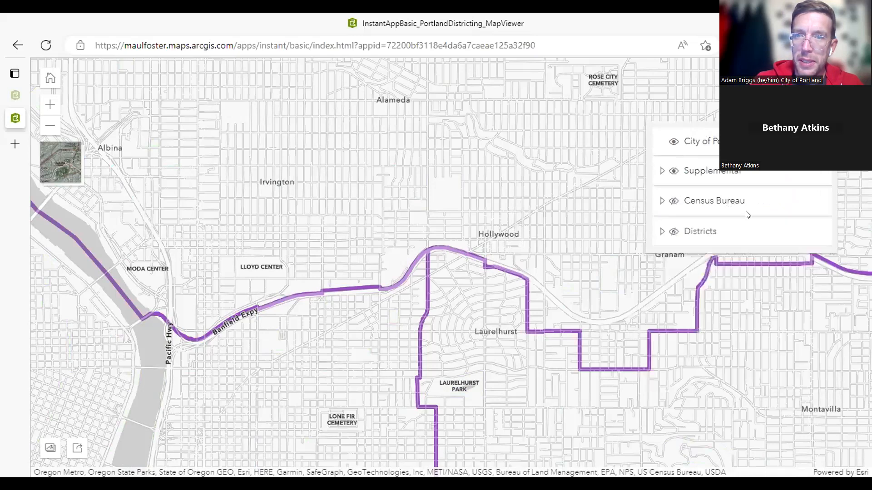
# Step: Expand the Districts group and examine the submitted district maps in its IDC Submissions subgroup
pyautogui.click(661, 232)
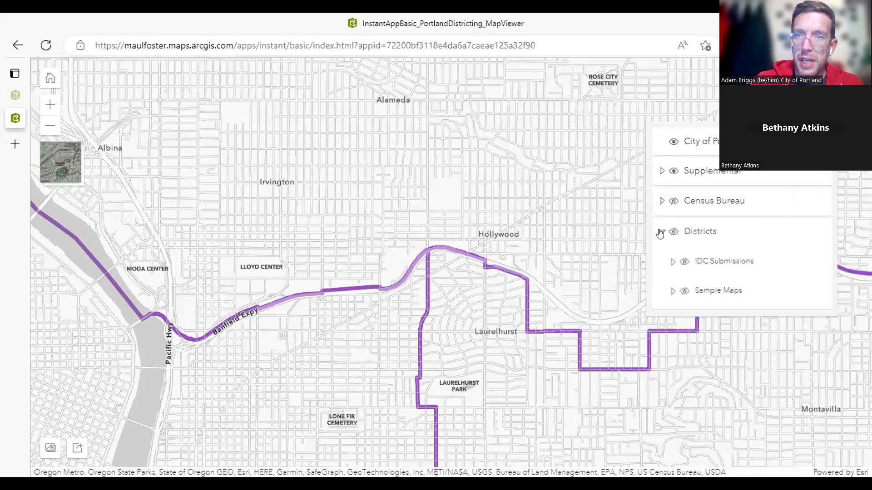
pyautogui.click(670, 264)
pyautogui.scroll(-2, 829, 218)
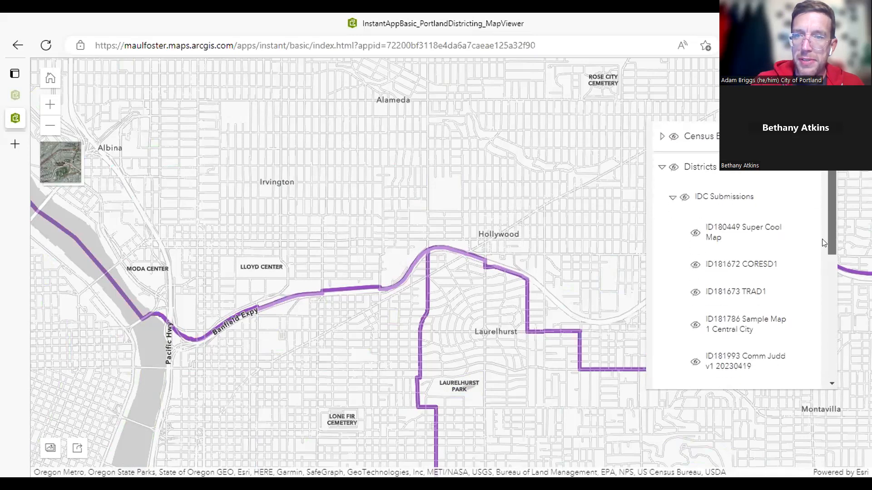
pyautogui.scroll(-2, 824, 244)
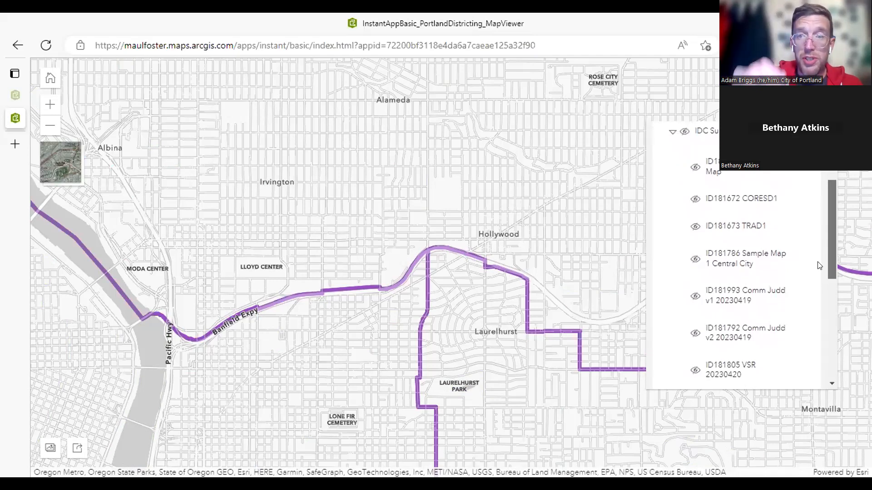
pyautogui.scroll(-3, 820, 273)
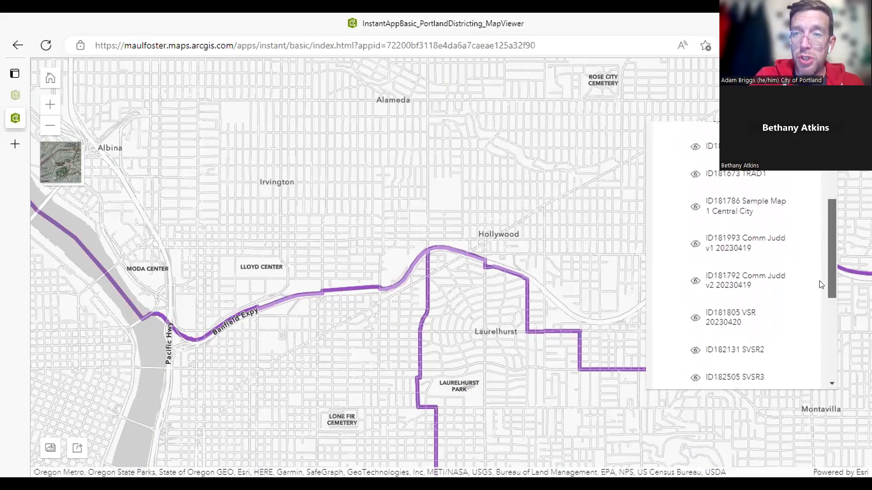
pyautogui.scroll(-6, 818, 317)
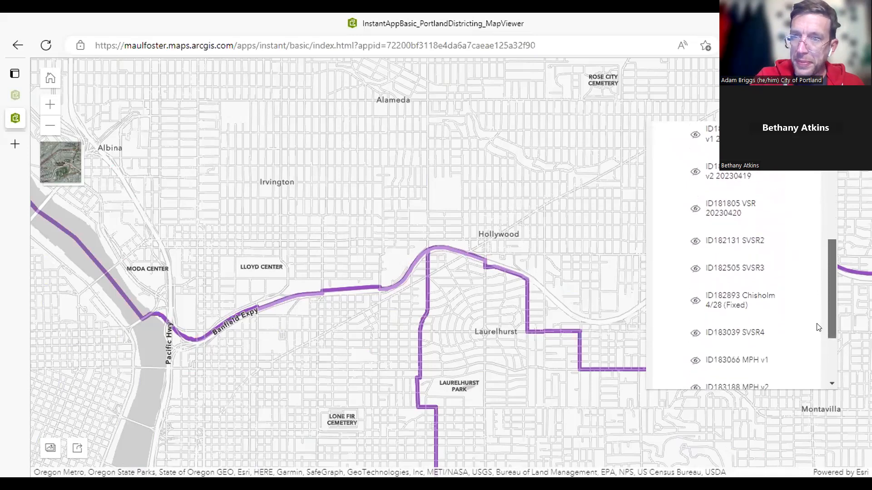
pyautogui.scroll(-1, 813, 354)
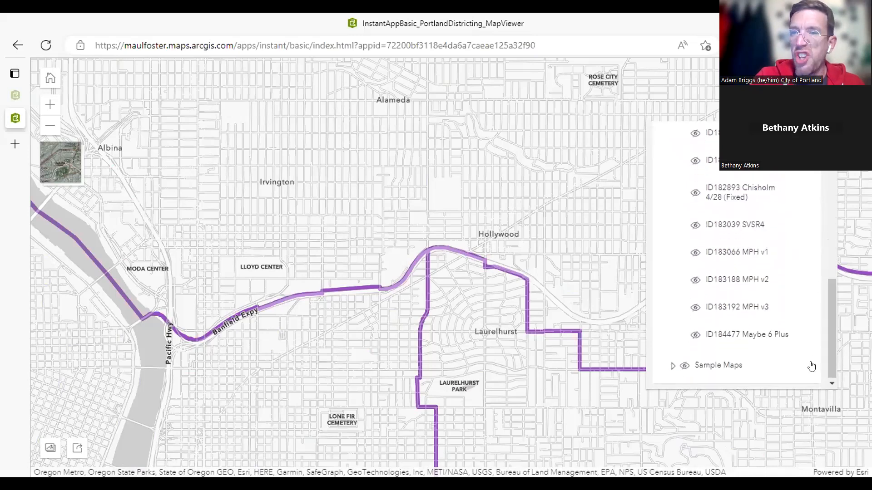
# Step: Browse the Sample Maps subgroup and show Sample Map 11a by making its layer and the Districts group visible
pyautogui.click(671, 366)
pyautogui.moveTo(828, 270); pyautogui.dragTo(820, 318)
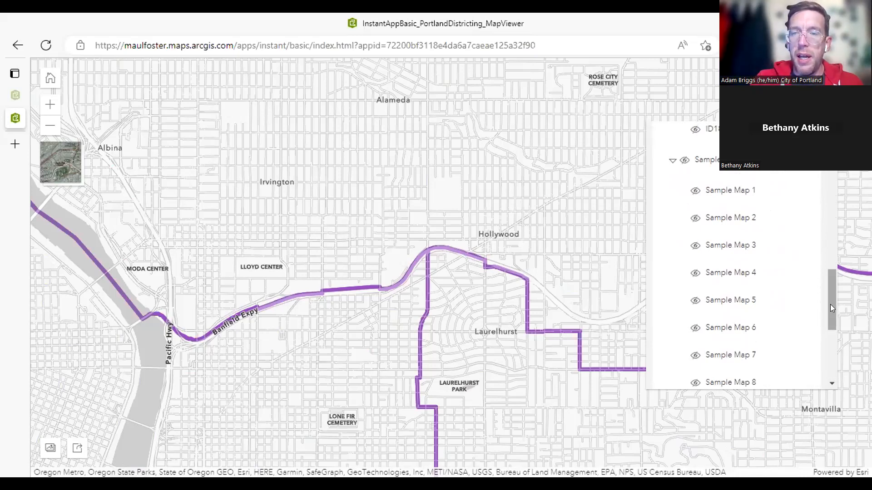
pyautogui.moveTo(830, 305); pyautogui.dragTo(813, 375)
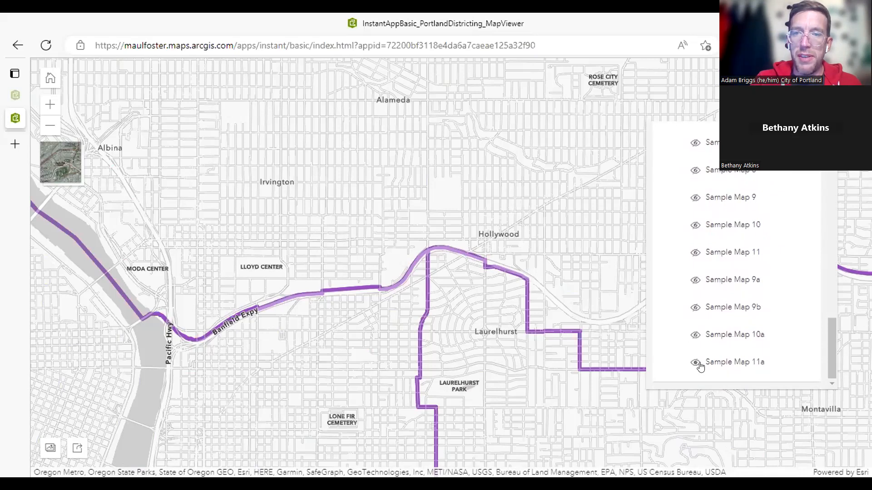
pyautogui.moveTo(829, 341); pyautogui.dragTo(827, 278)
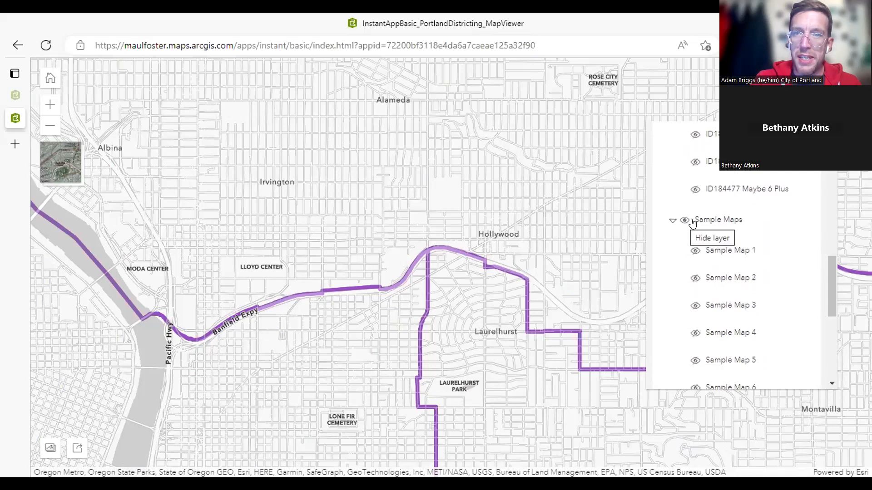
pyautogui.moveTo(828, 294); pyautogui.dragTo(817, 169)
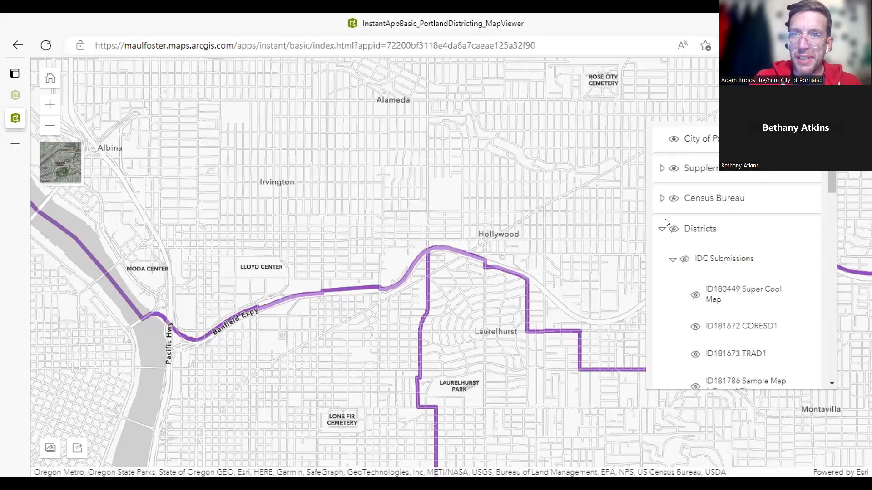
pyautogui.click(672, 229)
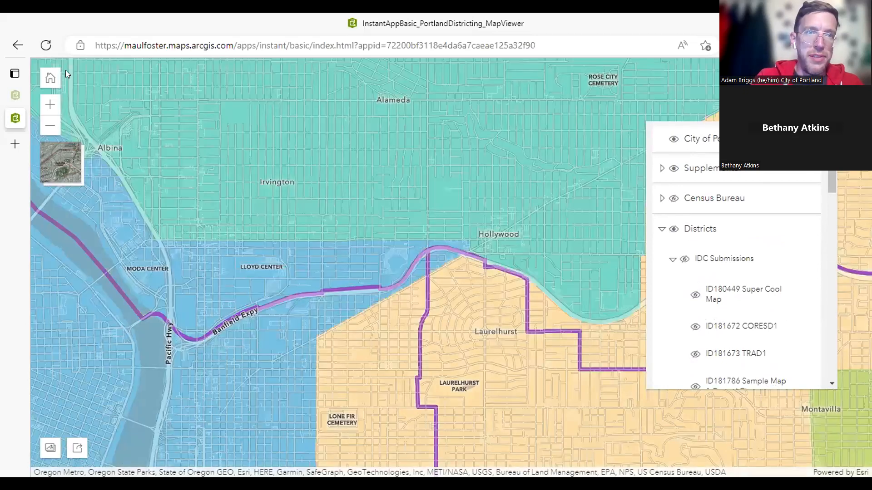
# Step: Reset the map to its home extent, enlarge it around Portland, and hide the Supplemental layer group
pyautogui.click(50, 77)
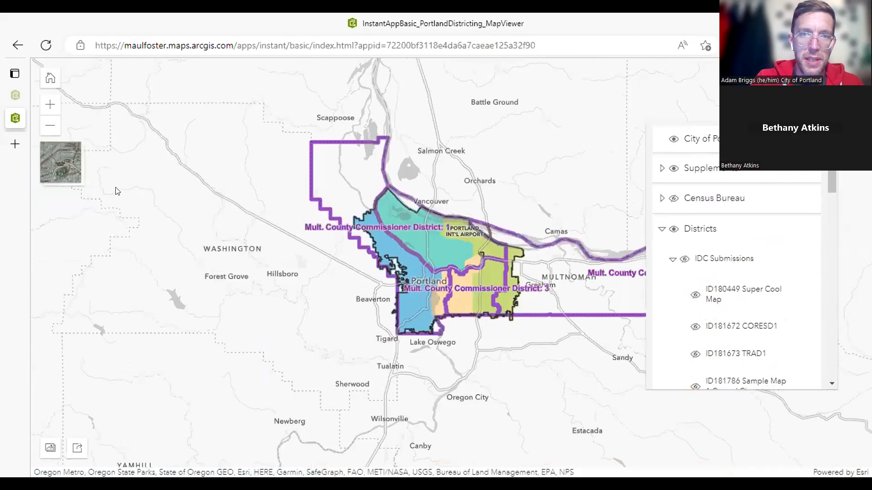
pyautogui.click(49, 105)
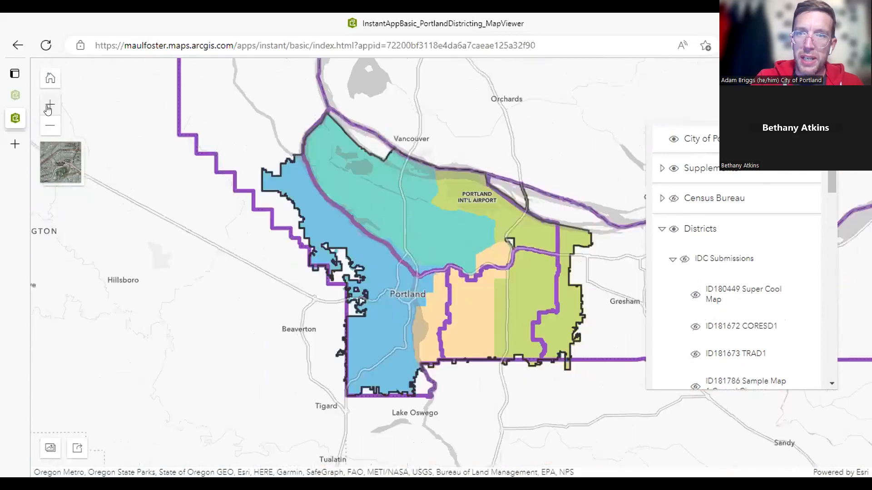
pyautogui.click(673, 169)
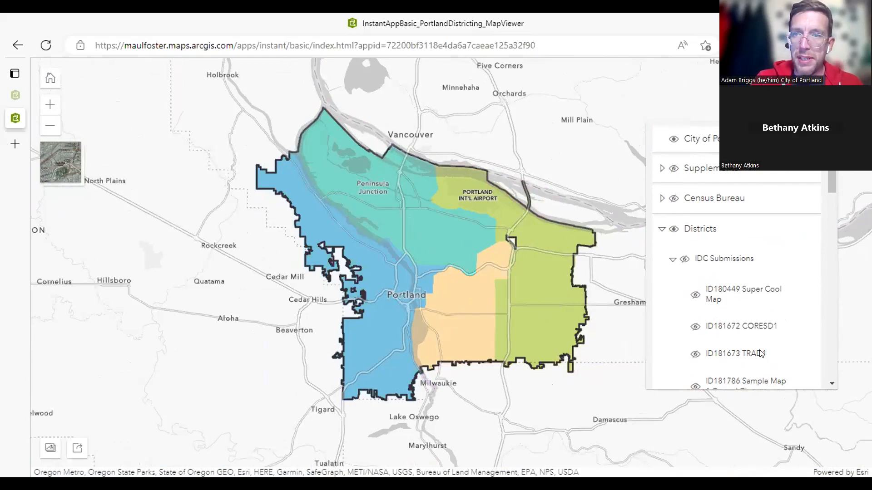
# Step: Hide the Sample Map 11a layer and look back through the IDC Submissions and Sample Maps lists
pyautogui.moveTo(831, 190); pyautogui.dragTo(790, 396)
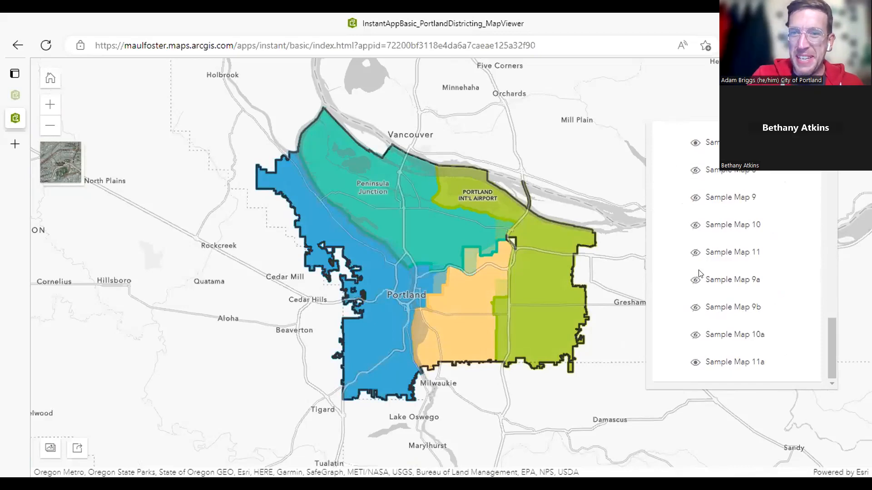
pyautogui.click(694, 363)
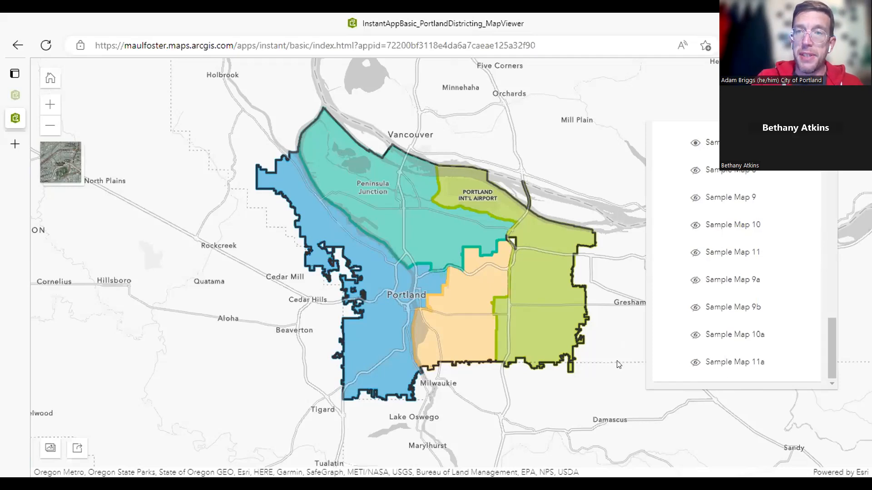
pyautogui.moveTo(828, 343); pyautogui.dragTo(839, 282)
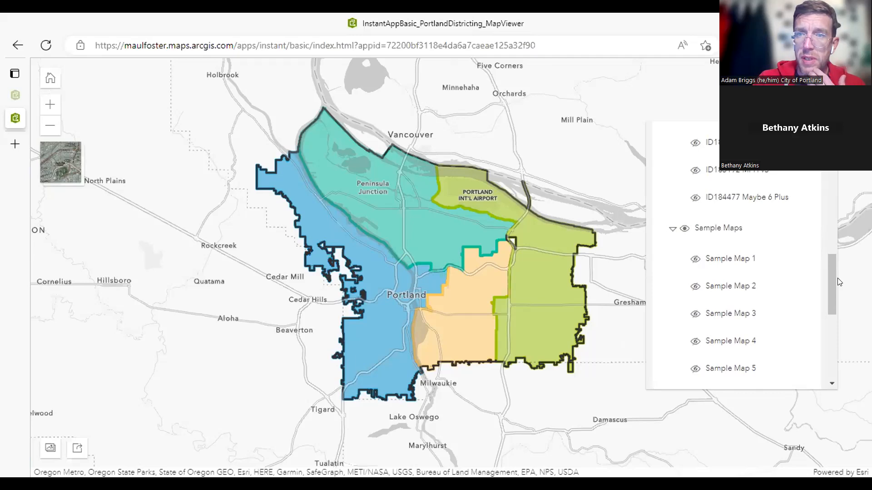
pyautogui.moveTo(838, 282); pyautogui.dragTo(836, 224)
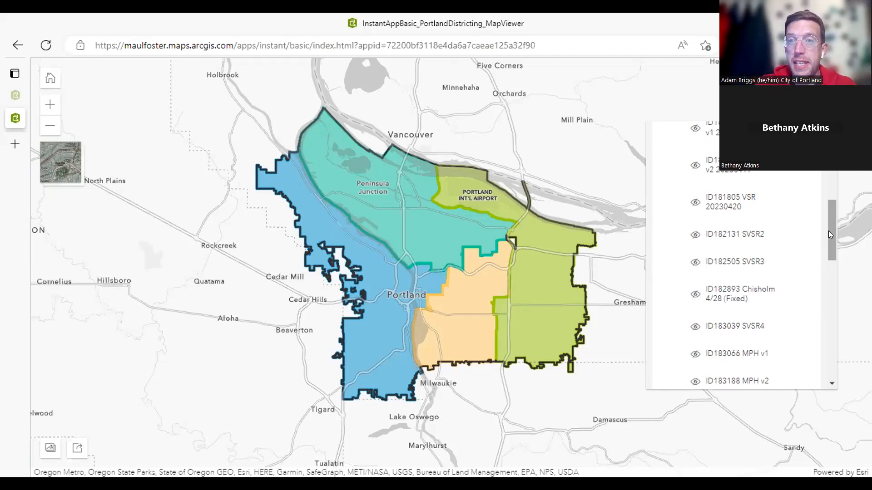
pyautogui.moveTo(830, 233); pyautogui.dragTo(826, 315)
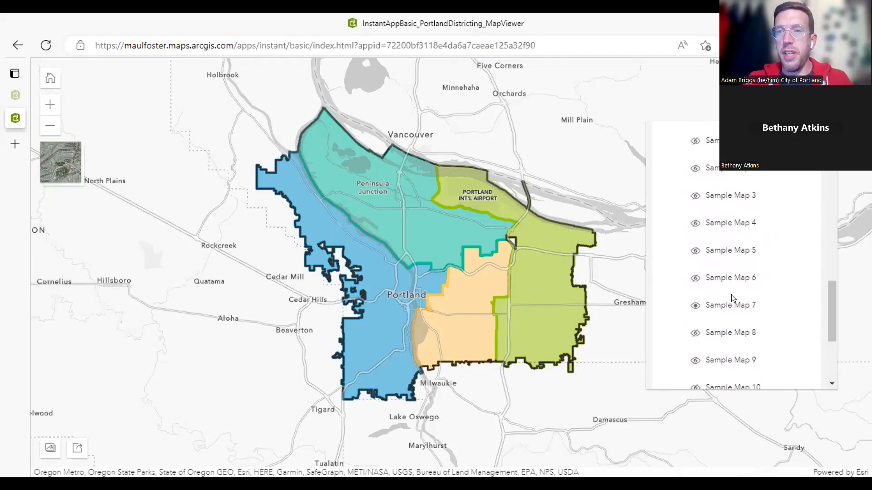
pyautogui.moveTo(830, 303); pyautogui.dragTo(827, 347)
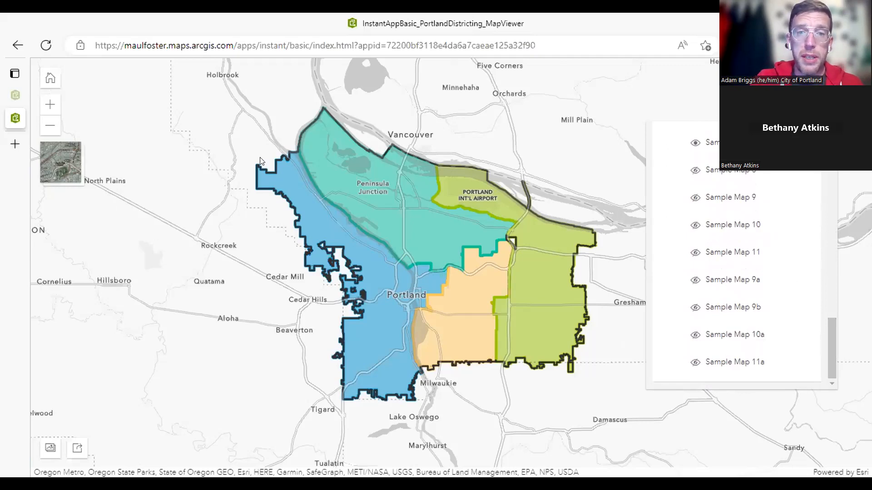
# Step: Return to the Submit a District Map page and review its options for defining a community, drawing and submitting maps, and joining trainings
pyautogui.click(17, 47)
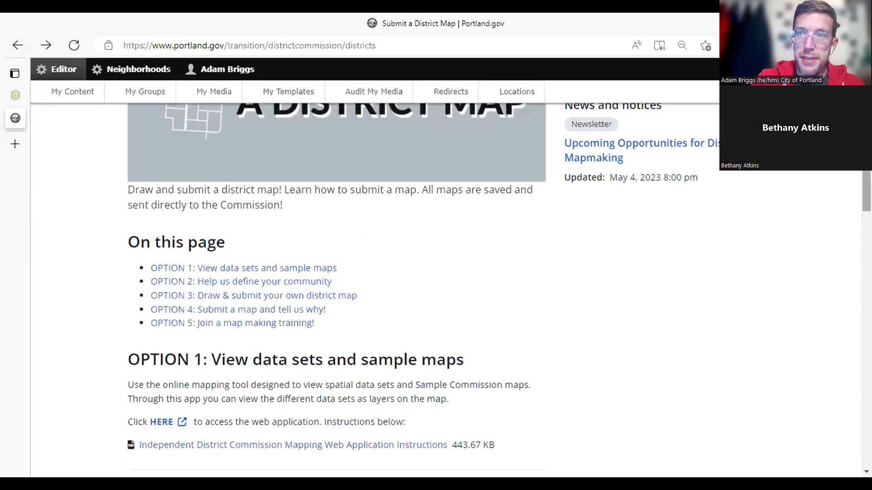
pyautogui.scroll(-6, 837, 231)
pyautogui.scroll(-2, 522, 255)
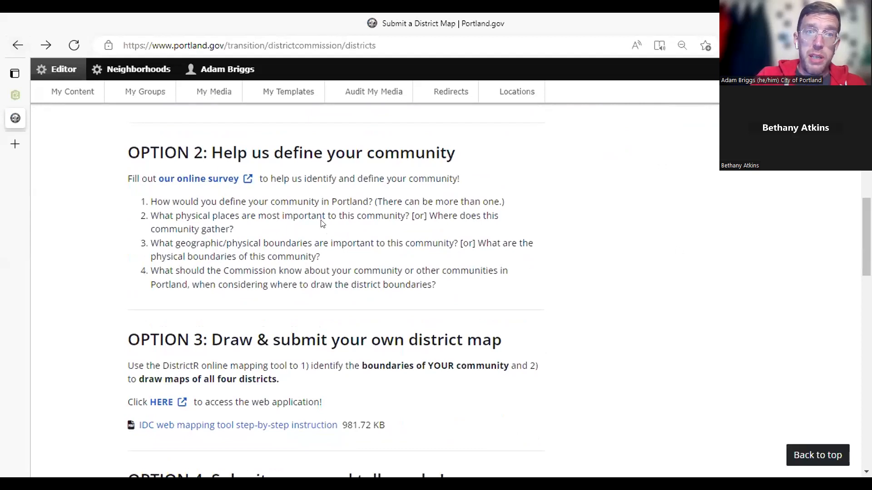
pyautogui.scroll(-3, 859, 264)
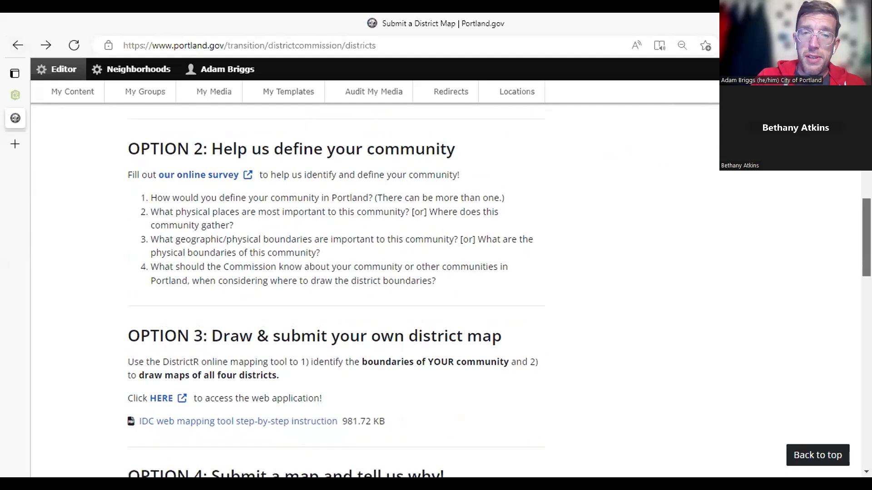
pyautogui.moveTo(858, 261)
pyautogui.mouseDown()
pyautogui.moveTo(849, 280)
pyautogui.moveTo(849, 263)
pyautogui.mouseUp()
pyautogui.scroll(1, 851, 267)
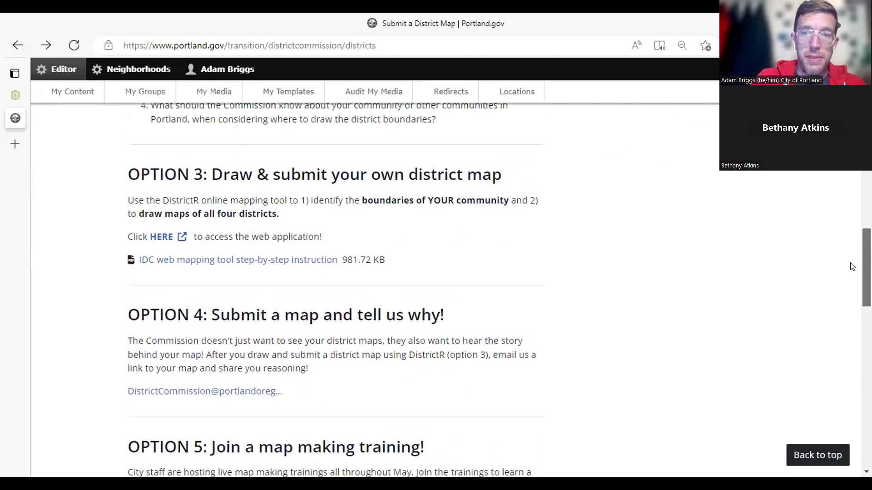
pyautogui.scroll(-1, 851, 267)
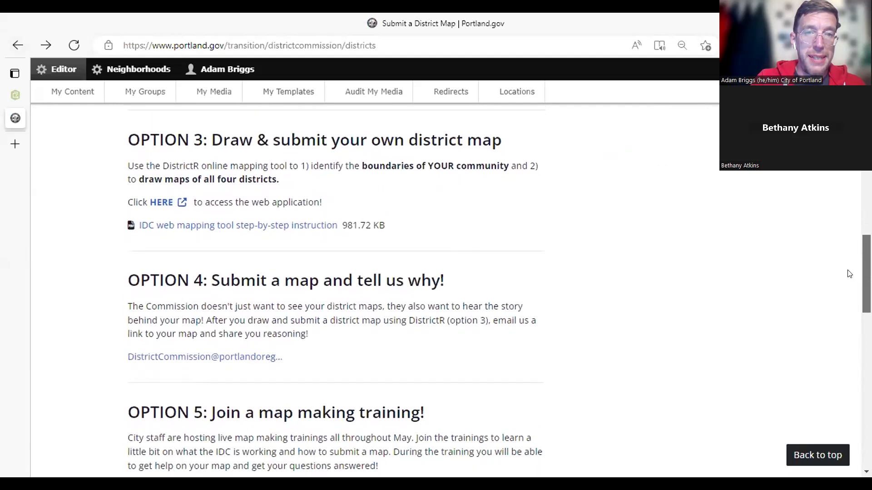
pyautogui.scroll(1, 849, 273)
pyautogui.scroll(-1, 849, 274)
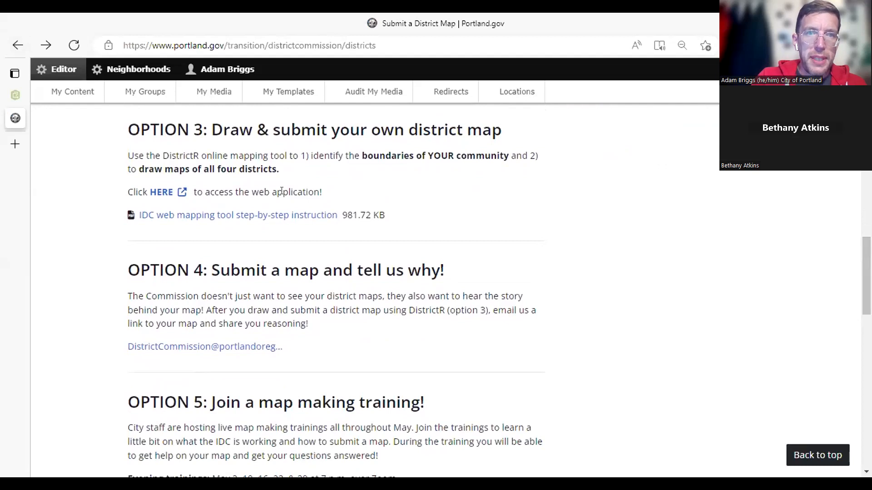
# Step: Open the Districtr web application linked under Option 3 and examine the Portland2023 page's instructions, drawing choices and Public Gallery
pyautogui.click(159, 192)
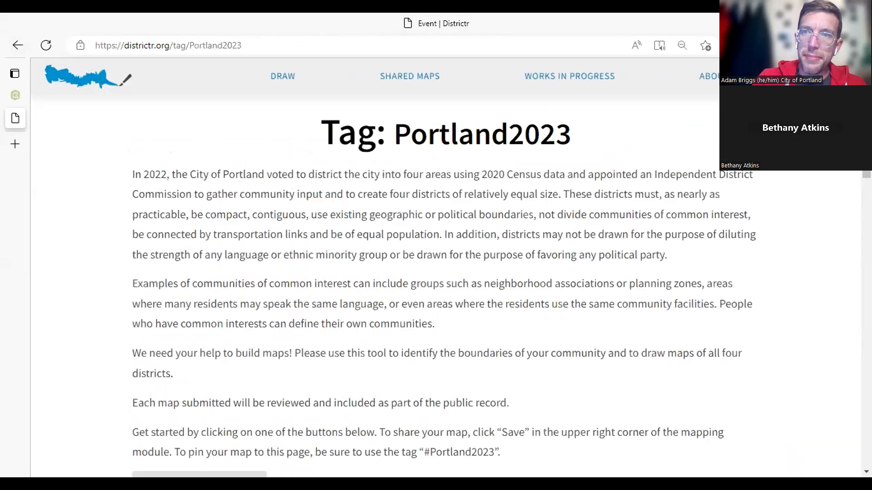
pyautogui.scroll(-6, 851, 215)
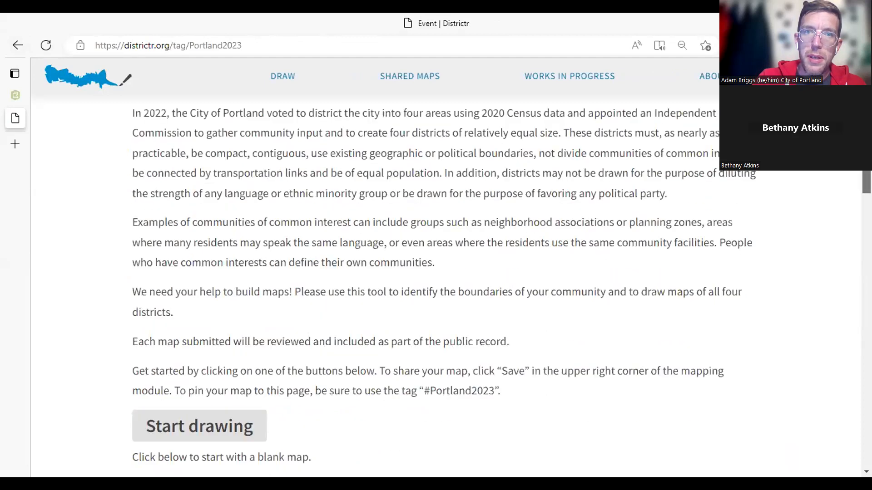
pyautogui.scroll(6, 851, 204)
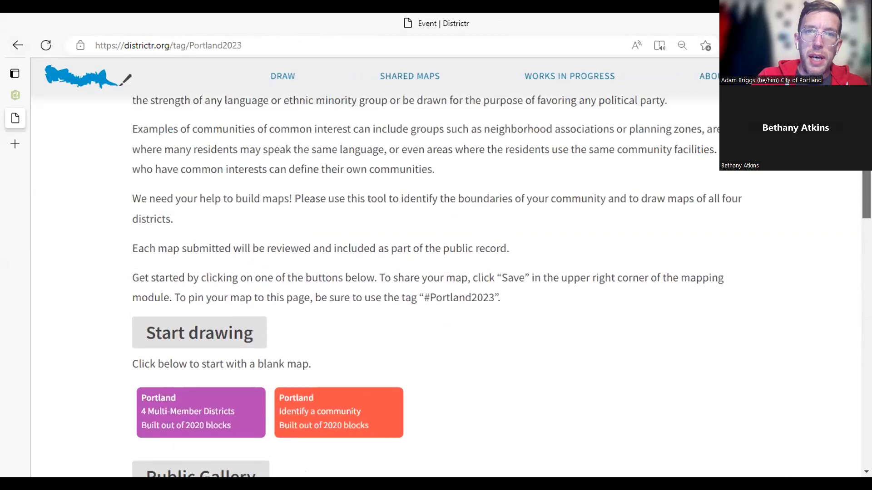
pyautogui.scroll(-3, 843, 184)
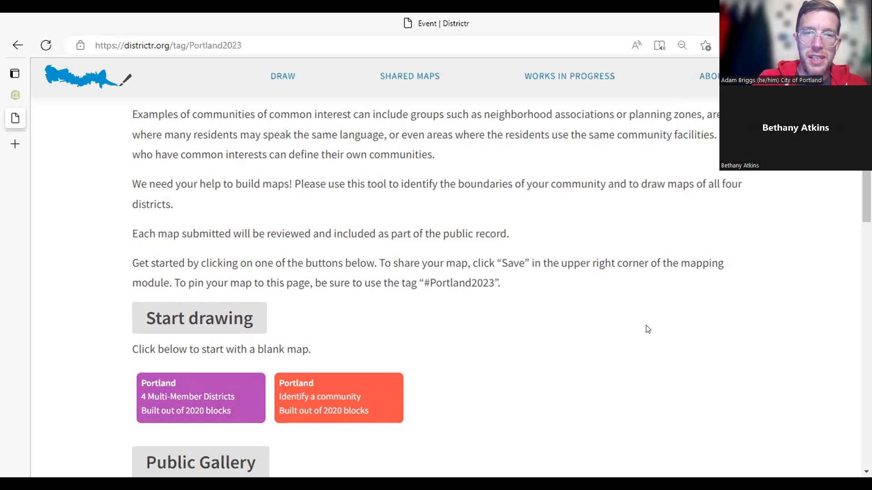
pyautogui.moveTo(866, 214); pyautogui.dragTo(844, 265)
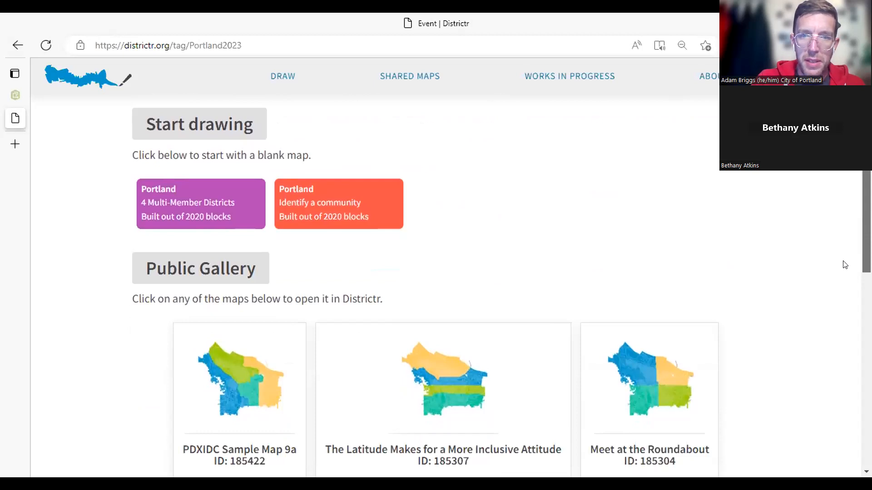
pyautogui.moveTo(845, 264)
pyautogui.mouseDown()
pyautogui.moveTo(836, 358)
pyautogui.moveTo(812, 428)
pyautogui.moveTo(810, 383)
pyautogui.moveTo(809, 413)
pyautogui.moveTo(598, 401)
pyautogui.mouseUp()
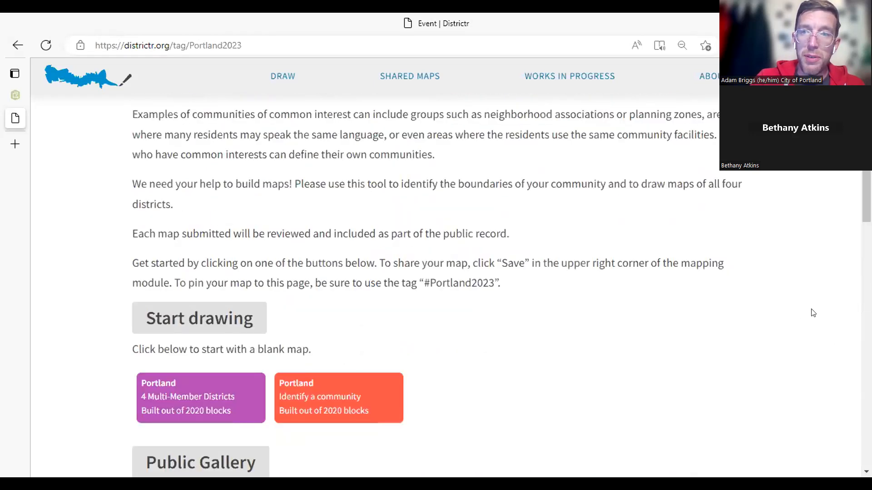
pyautogui.moveTo(866, 213); pyautogui.dragTo(853, 292)
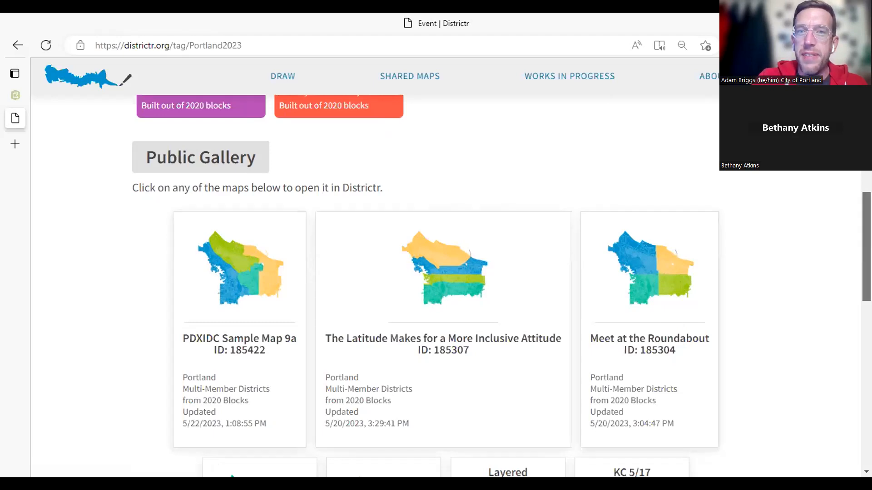
pyautogui.scroll(3, 832, 244)
pyautogui.scroll(4, 436, 282)
pyautogui.scroll(-3, 436, 281)
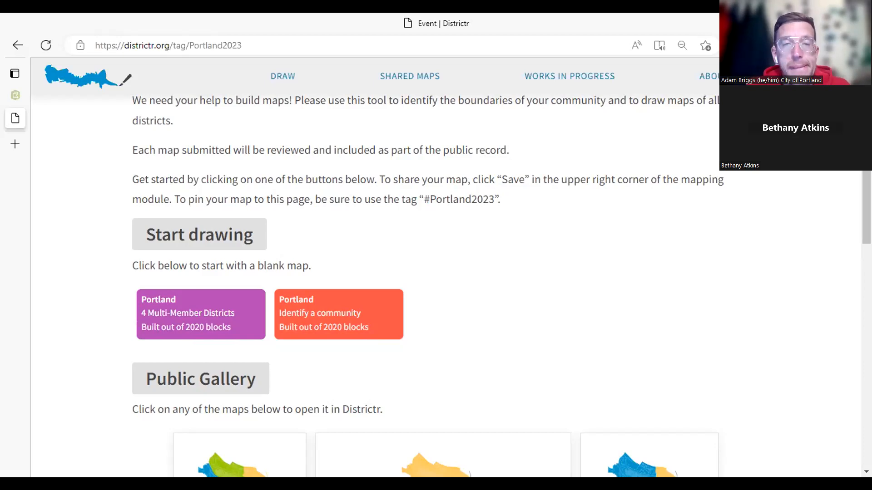
# Step: Start a blank Portland map with 4 Multi-Member Districts built out of 2020 blocks, and enlarge the view around the city's center and east side
pyautogui.click(183, 317)
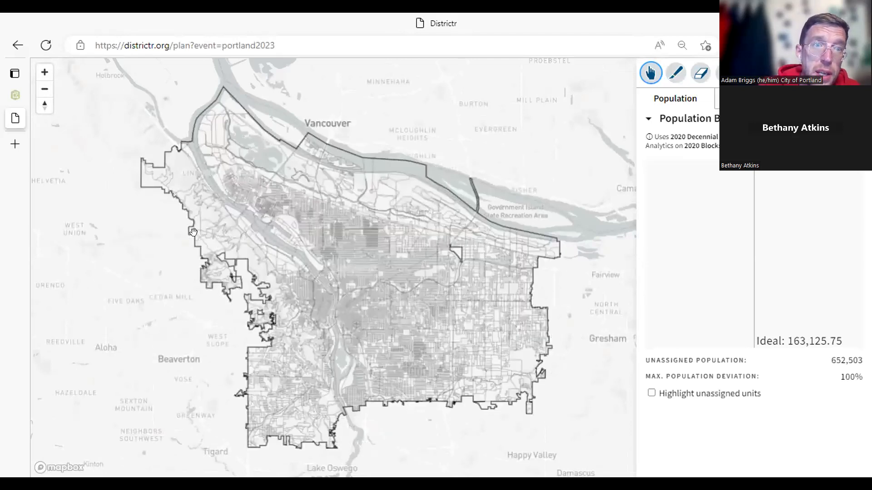
pyautogui.click(45, 72)
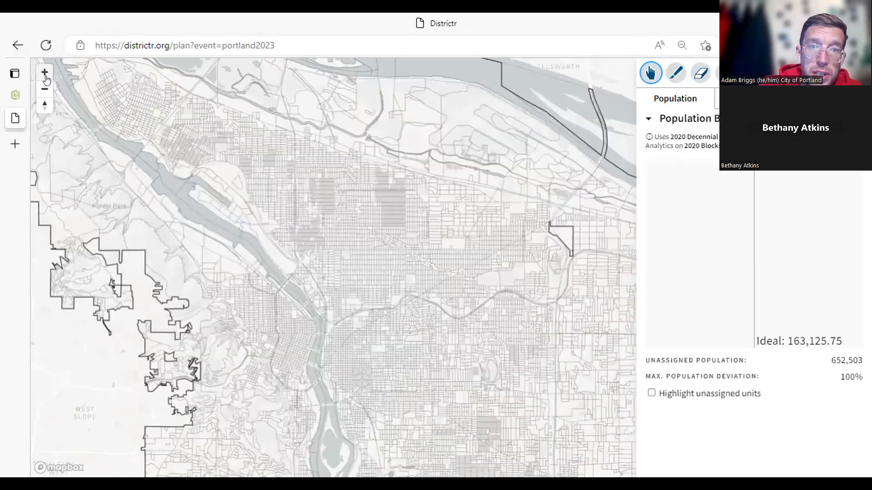
pyautogui.click(46, 80)
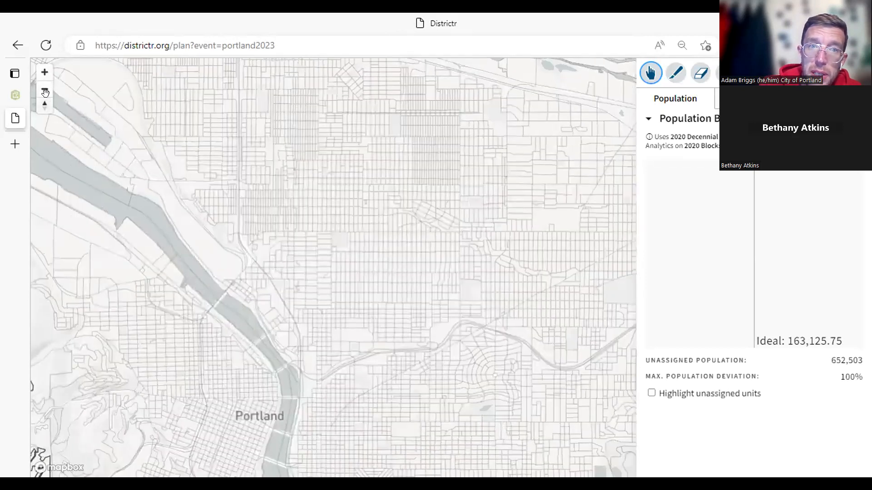
pyautogui.click(46, 90)
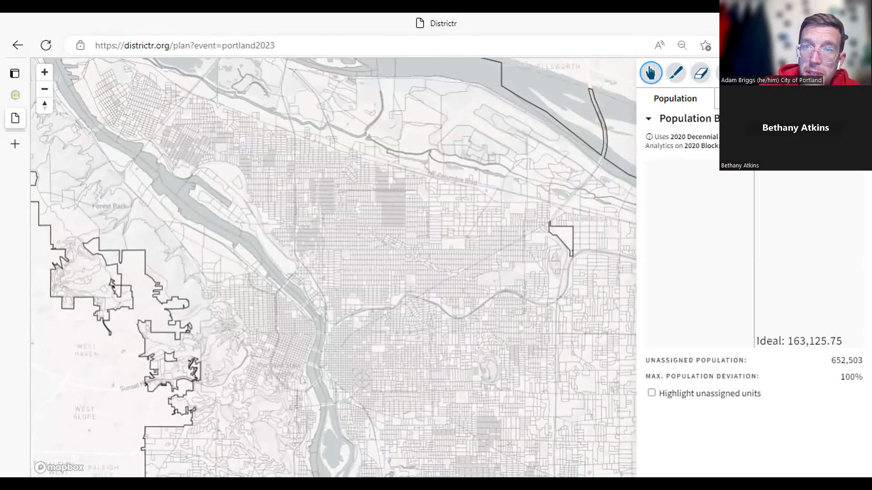
pyautogui.moveTo(377, 286); pyautogui.dragTo(276, 253)
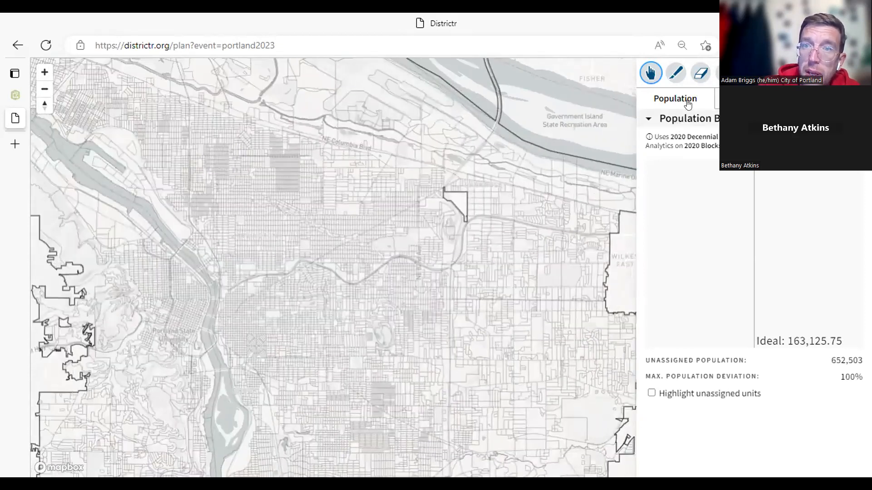
# Step: Activate the paint brush and preview the voter precinct boundaries by enabling and disabling precinct painting
pyautogui.click(677, 74)
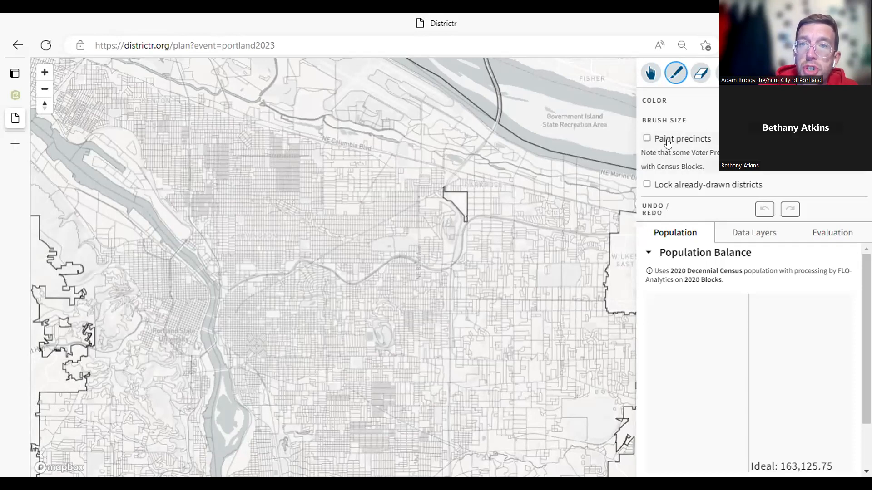
pyautogui.click(646, 139)
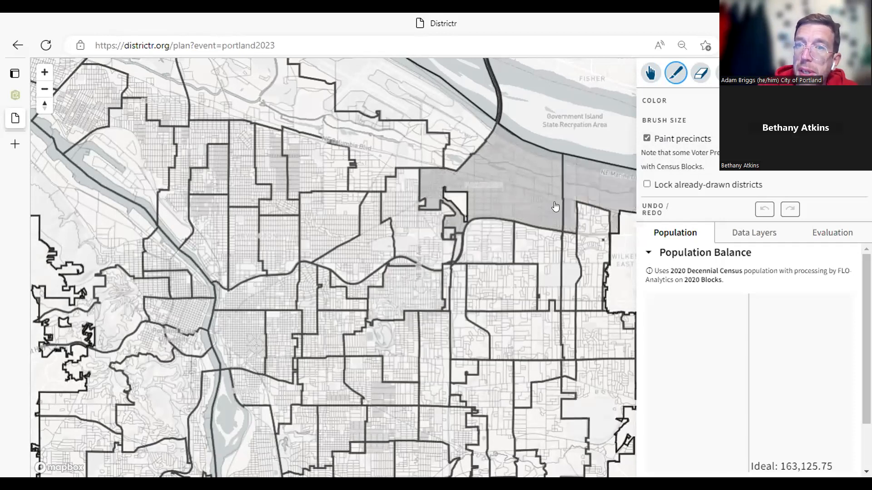
pyautogui.click(647, 136)
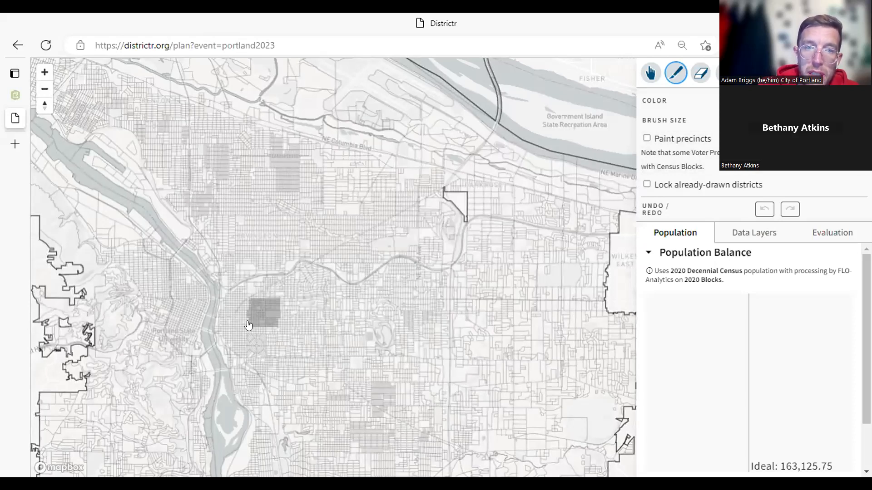
# Step: Paint a blue district of about 164,000 people from the Brooklyn riverfront eastward and northeast across the city
pyautogui.moveTo(230, 323)
pyautogui.mouseDown()
pyautogui.moveTo(232, 313)
pyautogui.moveTo(245, 336)
pyautogui.moveTo(240, 317)
pyautogui.moveTo(230, 335)
pyautogui.moveTo(240, 391)
pyautogui.moveTo(264, 411)
pyautogui.moveTo(291, 379)
pyautogui.moveTo(278, 345)
pyautogui.moveTo(272, 360)
pyautogui.moveTo(263, 315)
pyautogui.moveTo(288, 311)
pyautogui.moveTo(310, 350)
pyautogui.mouseUp()
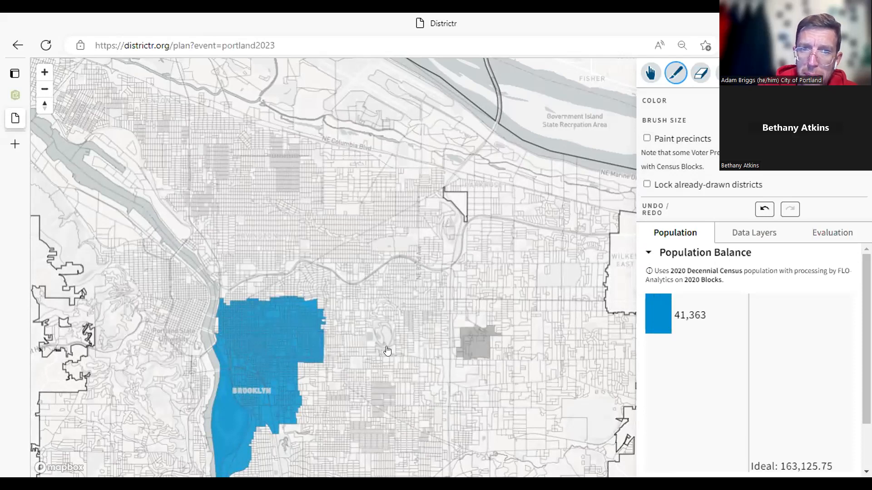
pyautogui.moveTo(323, 346)
pyautogui.mouseDown()
pyautogui.moveTo(313, 400)
pyautogui.moveTo(289, 356)
pyautogui.mouseUp()
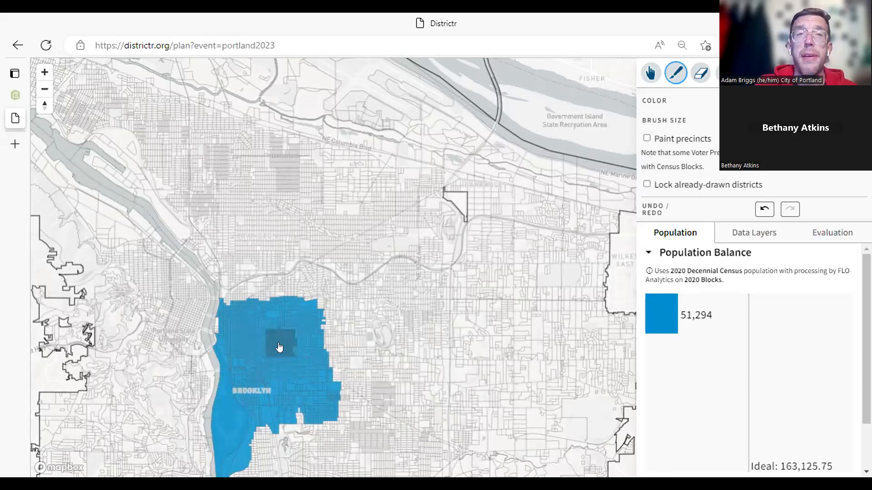
pyautogui.moveTo(279, 348)
pyautogui.mouseDown()
pyautogui.moveTo(341, 335)
pyautogui.moveTo(323, 315)
pyautogui.moveTo(334, 311)
pyautogui.moveTo(371, 335)
pyautogui.moveTo(343, 409)
pyautogui.moveTo(323, 391)
pyautogui.moveTo(345, 364)
pyautogui.moveTo(323, 419)
pyautogui.moveTo(341, 404)
pyautogui.moveTo(254, 392)
pyautogui.moveTo(257, 449)
pyautogui.moveTo(228, 476)
pyautogui.moveTo(302, 452)
pyautogui.moveTo(311, 471)
pyautogui.moveTo(397, 429)
pyautogui.moveTo(444, 287)
pyautogui.moveTo(386, 278)
pyautogui.moveTo(355, 328)
pyautogui.moveTo(421, 252)
pyautogui.moveTo(435, 222)
pyautogui.moveTo(361, 383)
pyautogui.moveTo(403, 374)
pyautogui.moveTo(393, 415)
pyautogui.moveTo(445, 367)
pyautogui.moveTo(456, 339)
pyautogui.moveTo(454, 294)
pyautogui.moveTo(476, 287)
pyautogui.moveTo(486, 327)
pyautogui.mouseUp()
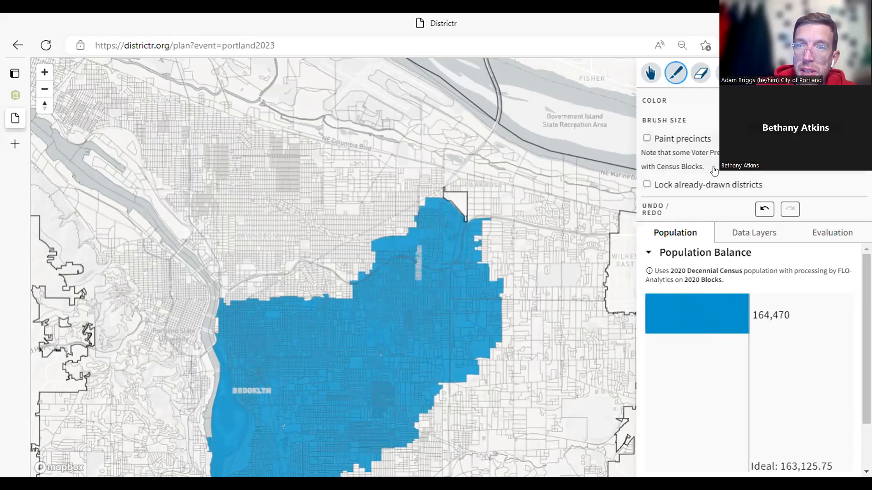
# Step: Lock the already-drawn districts and paint a yellow district of about 63,000 people along the blue district's northern and eastern edges
pyautogui.click(647, 184)
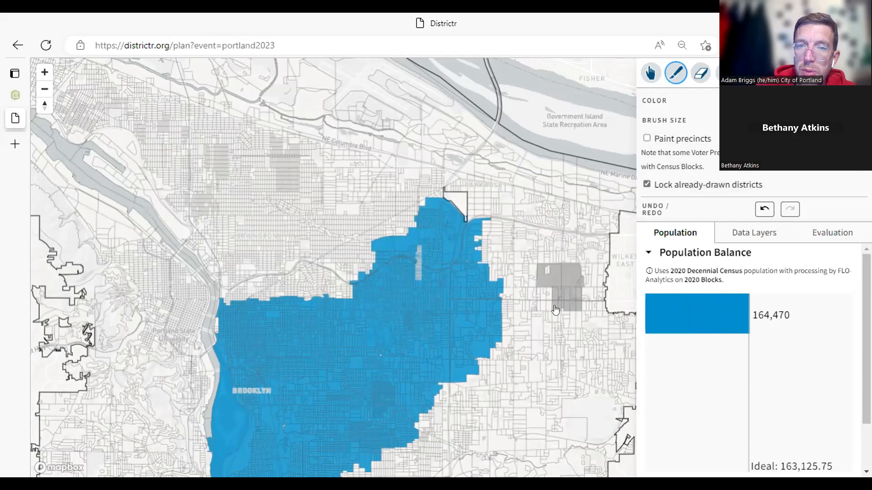
pyautogui.moveTo(526, 325)
pyautogui.mouseDown()
pyautogui.moveTo(496, 251)
pyautogui.moveTo(436, 193)
pyautogui.moveTo(317, 299)
pyautogui.moveTo(212, 270)
pyautogui.moveTo(188, 241)
pyautogui.moveTo(294, 277)
pyautogui.mouseUp()
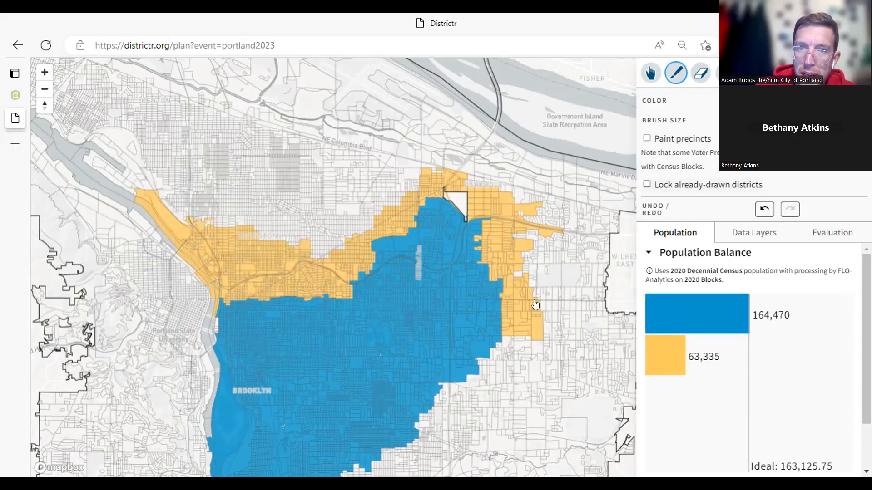
# Step: With already-drawn districts unlocked, paint yellow over part of the blue district's eastern edge
pyautogui.click(505, 325)
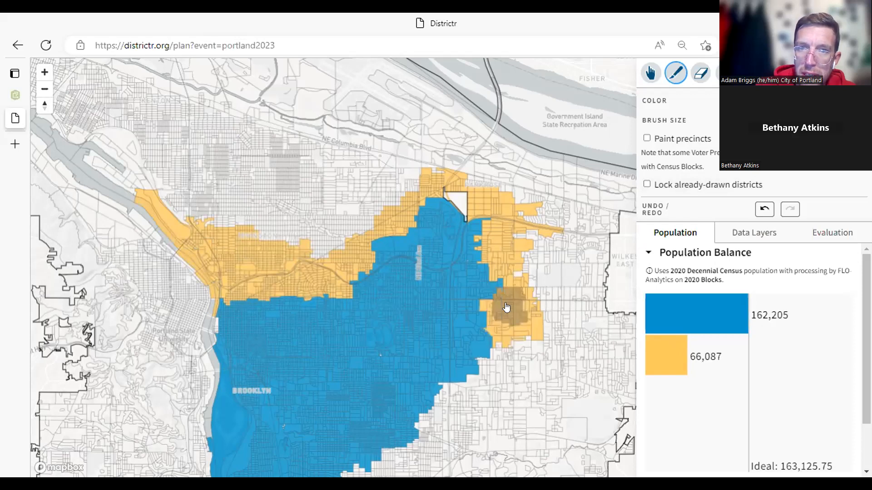
pyautogui.click(506, 296)
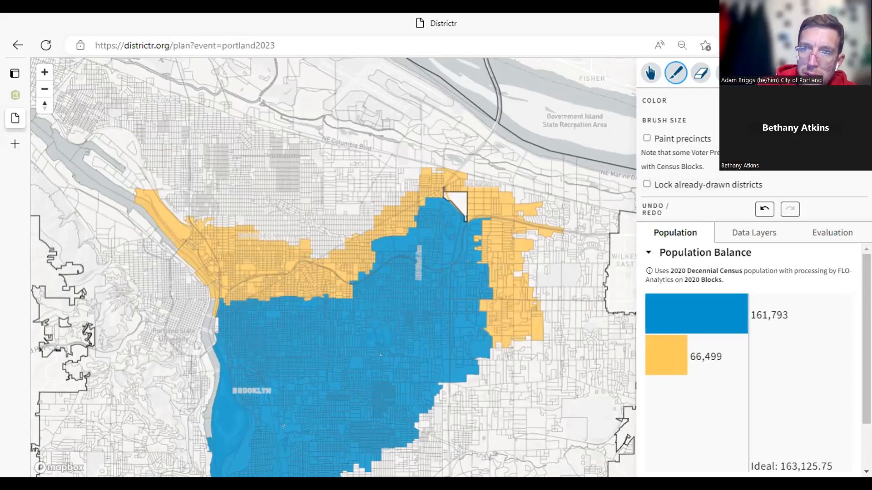
# Step: Highlight the unassigned units, paint yellow over the unassigned gap near Mt. Tabor inside the blue district, and turn the highlighting off
pyautogui.scroll(-2, 787, 436)
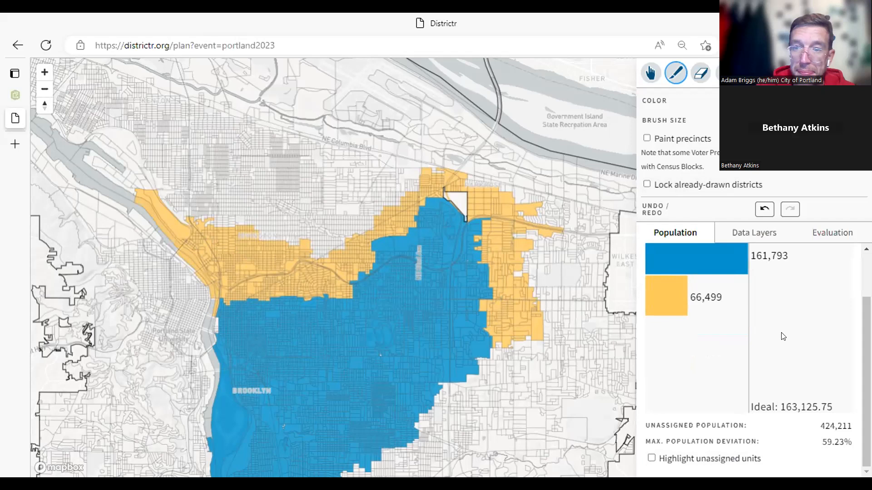
pyautogui.click(651, 458)
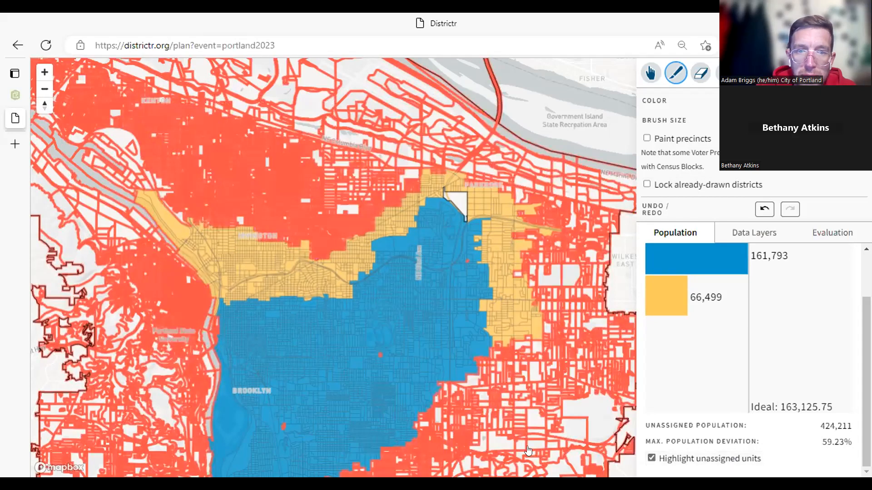
pyautogui.click(377, 357)
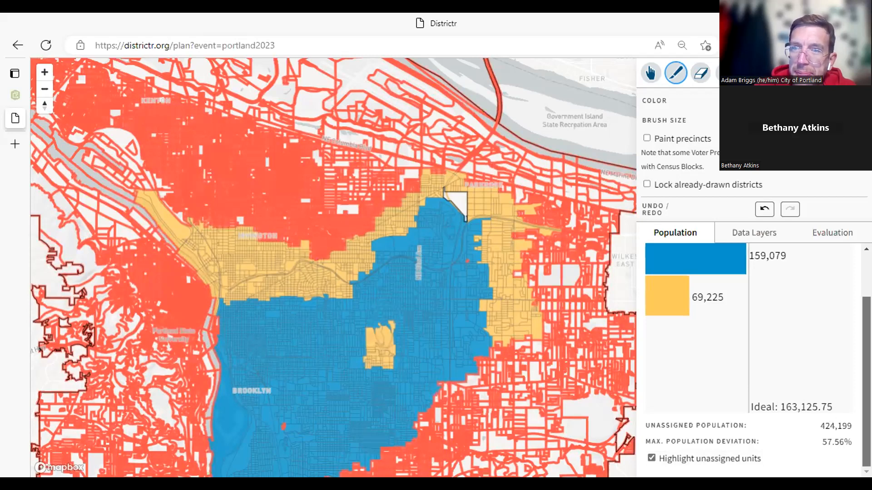
pyautogui.scroll(2, 749, 355)
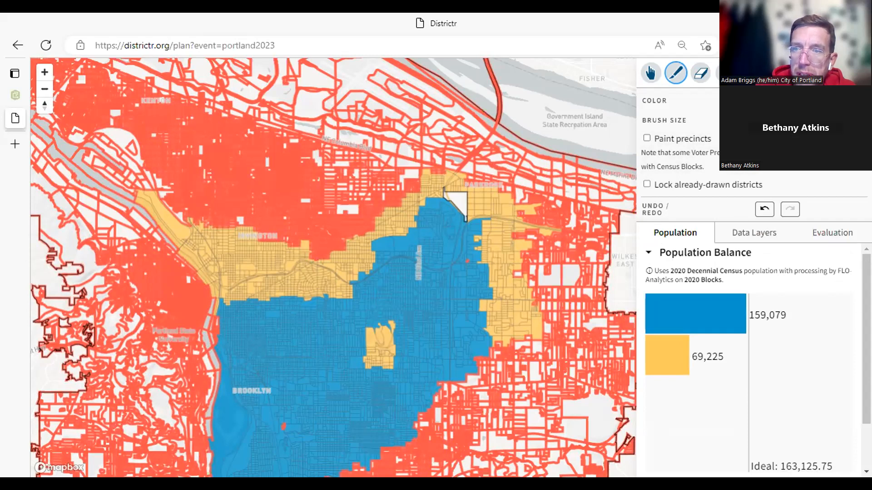
pyautogui.scroll(-2, 856, 416)
pyautogui.click(664, 460)
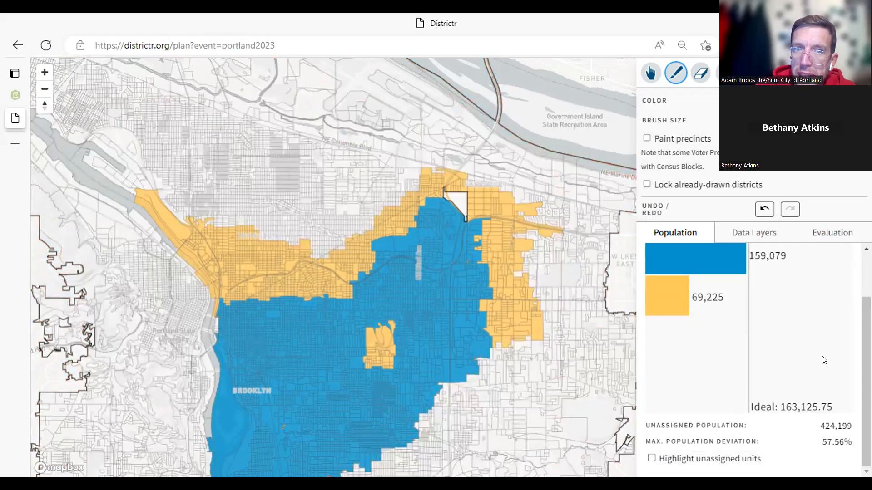
# Step: Erase the northeastern part of the yellow district, east of the blue district's northern tip
pyautogui.scroll(1, 842, 365)
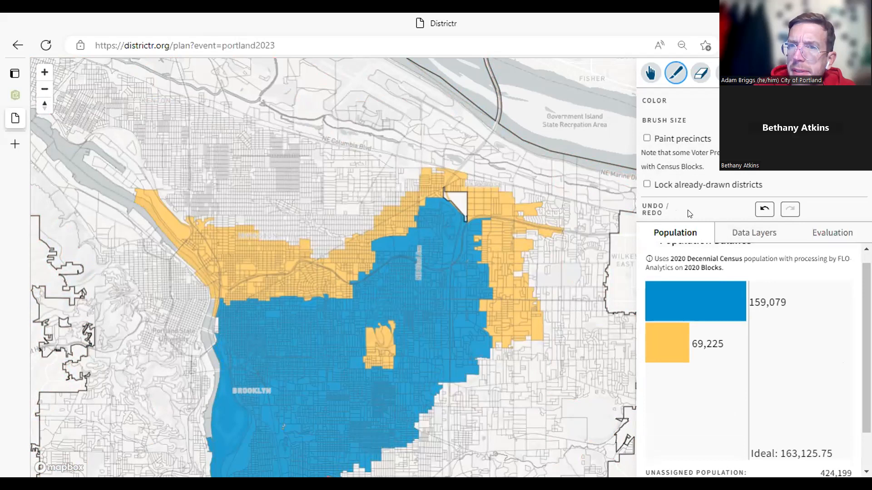
pyautogui.click(700, 74)
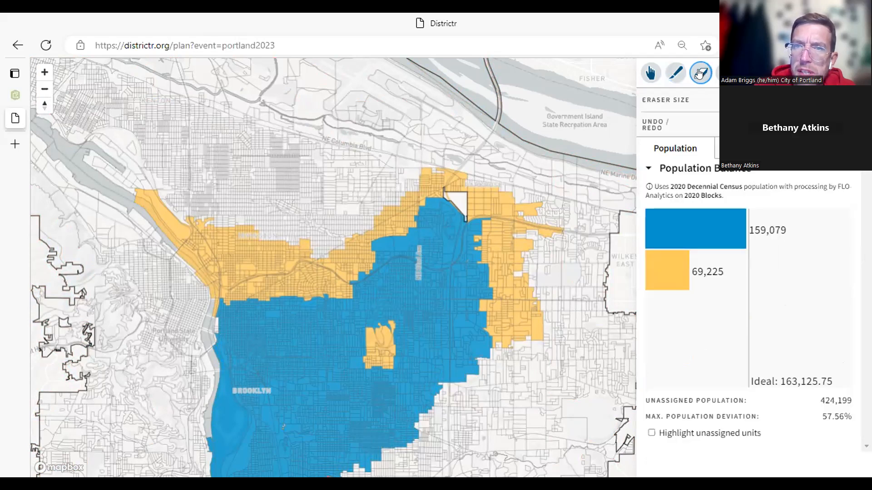
pyautogui.moveTo(494, 189)
pyautogui.mouseDown()
pyautogui.moveTo(490, 220)
pyautogui.moveTo(504, 252)
pyautogui.moveTo(515, 213)
pyautogui.moveTo(502, 193)
pyautogui.mouseUp()
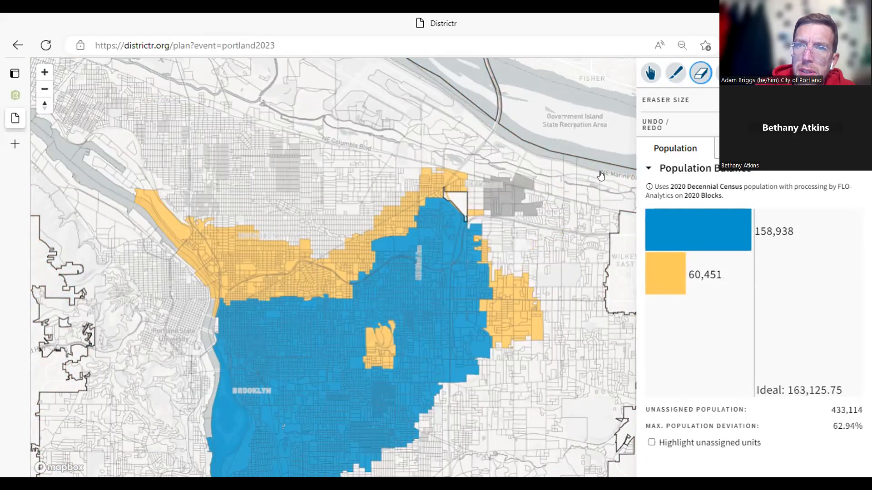
# Step: Activate the Inspect tool and preview the map with painted districts hidden and shown, and with district numbering enabled and disabled
pyautogui.click(726, 73)
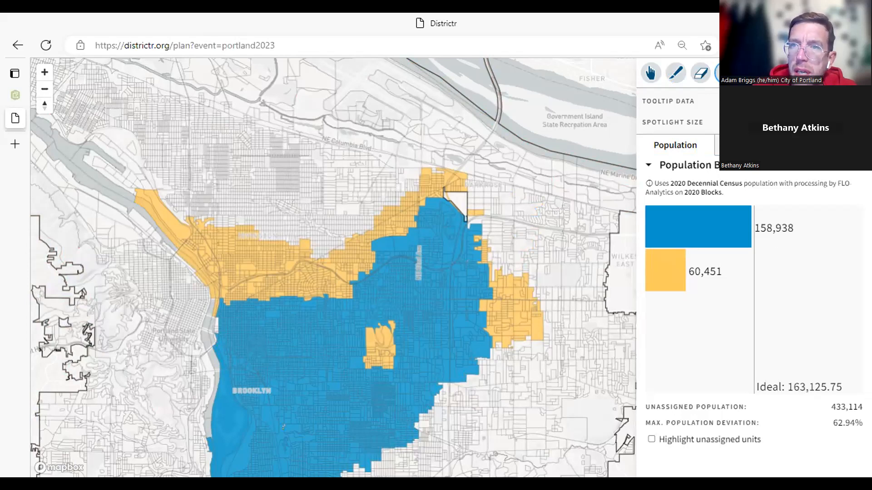
pyautogui.click(755, 145)
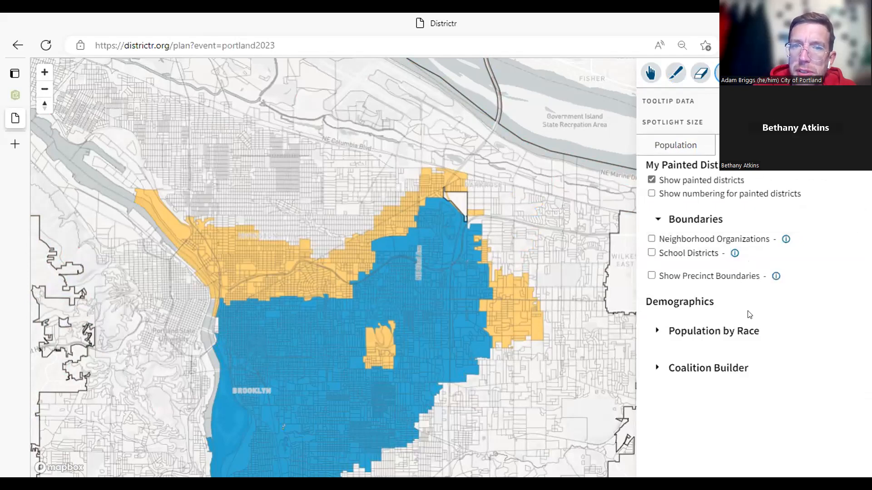
pyautogui.click(652, 180)
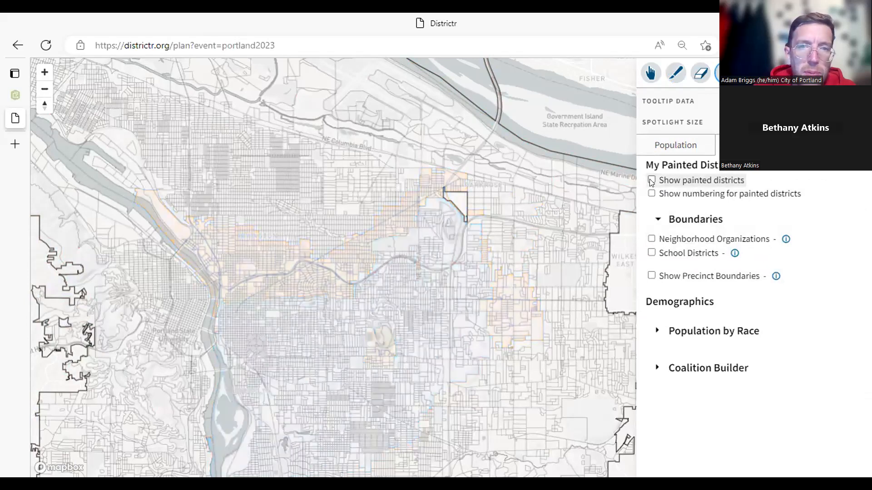
pyautogui.click(651, 180)
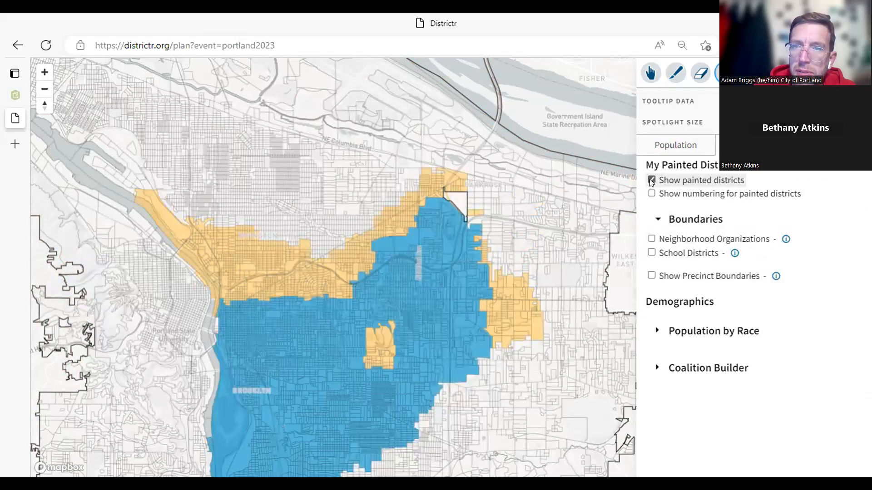
pyautogui.click(652, 195)
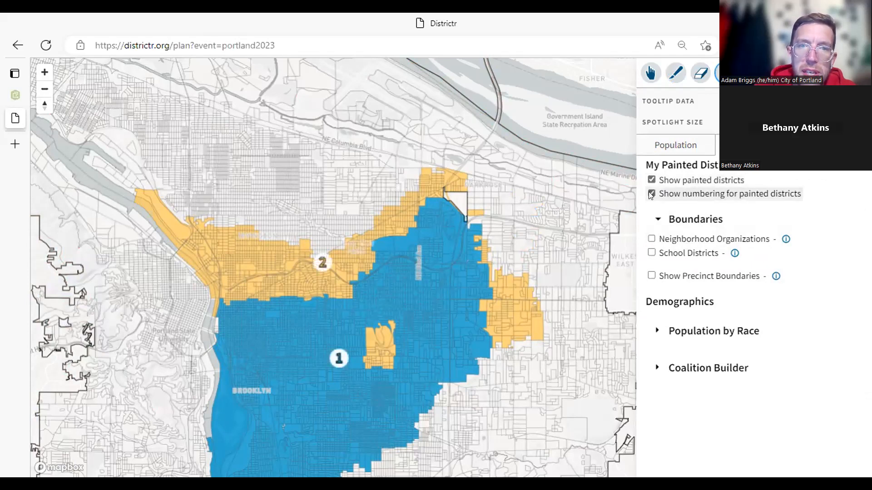
pyautogui.click(651, 194)
# Step: Preview the neighborhood organization, school district and precinct boundaries over the painted districts, leaving all three boundary layers off
pyautogui.click(651, 238)
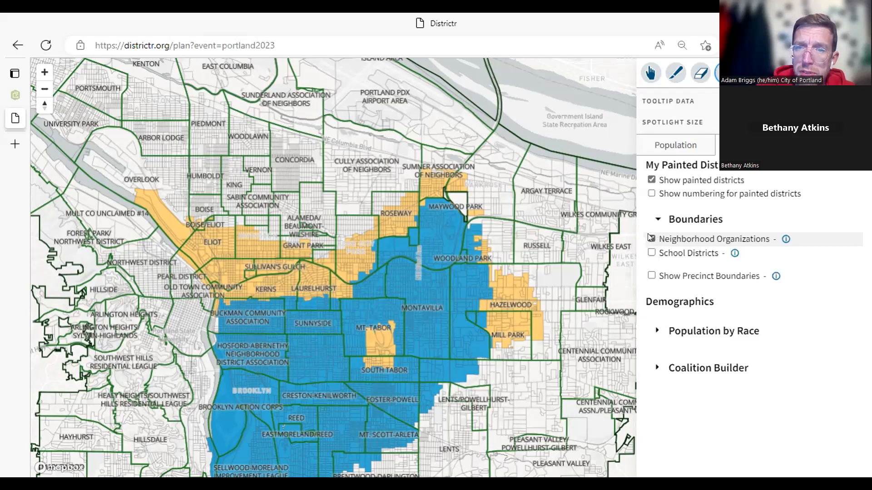
pyautogui.click(651, 252)
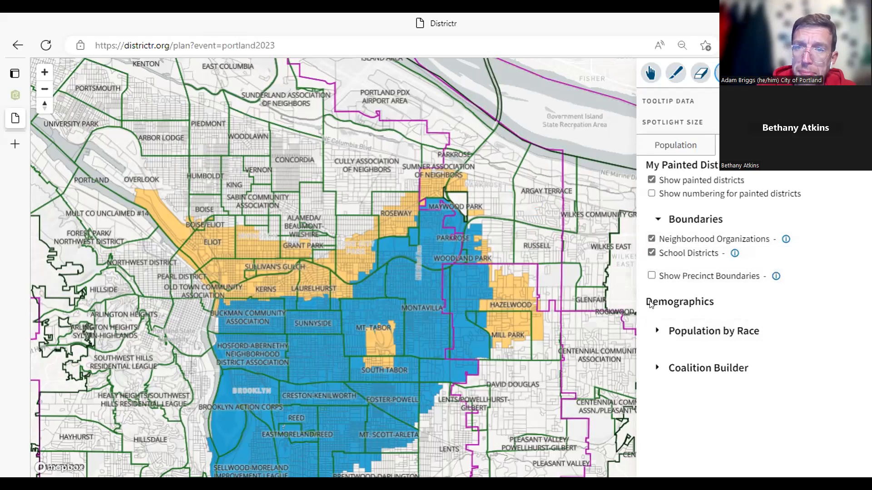
pyautogui.click(651, 276)
pyautogui.click(651, 252)
pyautogui.click(651, 239)
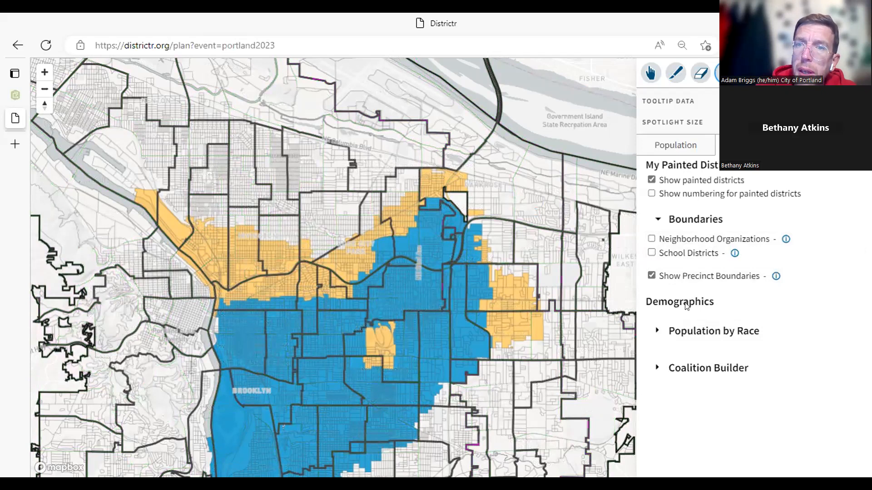
pyautogui.moveTo(540, 328)
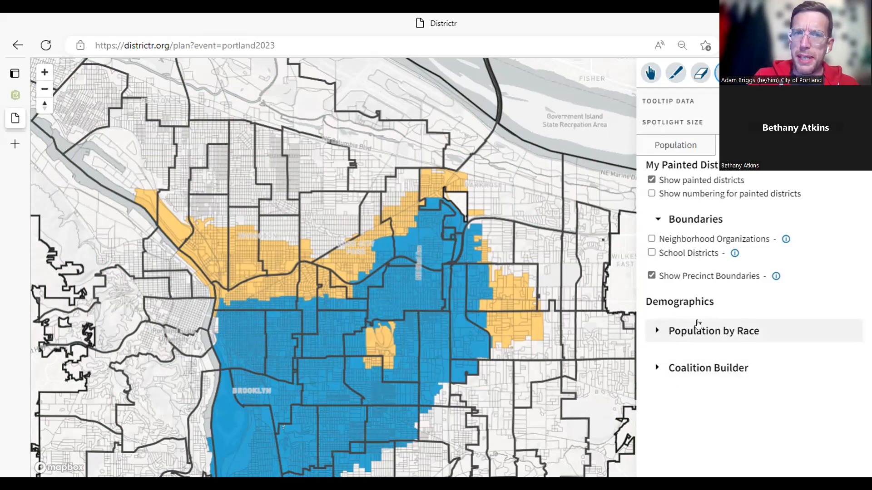
pyautogui.click(652, 276)
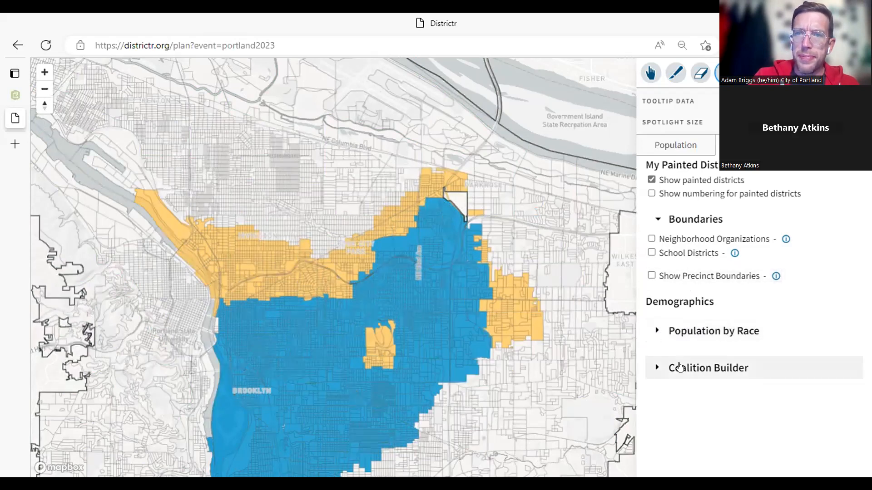
# Step: Show total population by race data as shaded regions and hide the painted districts
pyautogui.click(657, 332)
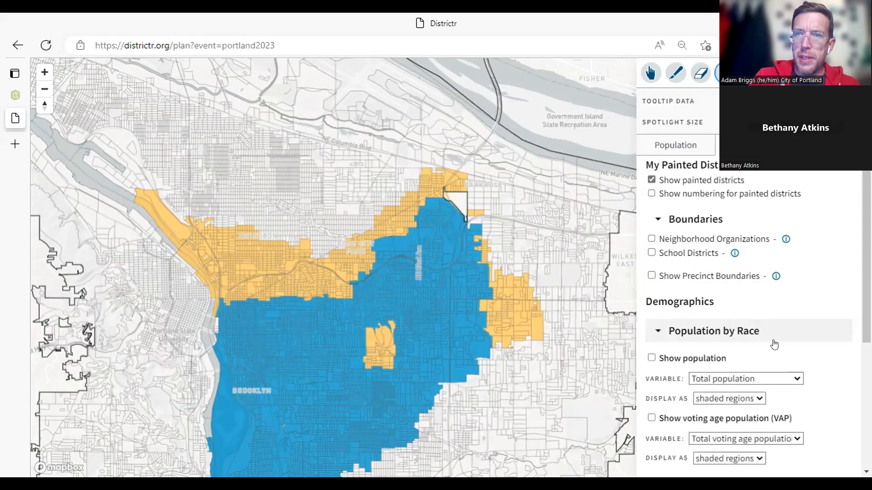
pyautogui.scroll(-2, 750, 318)
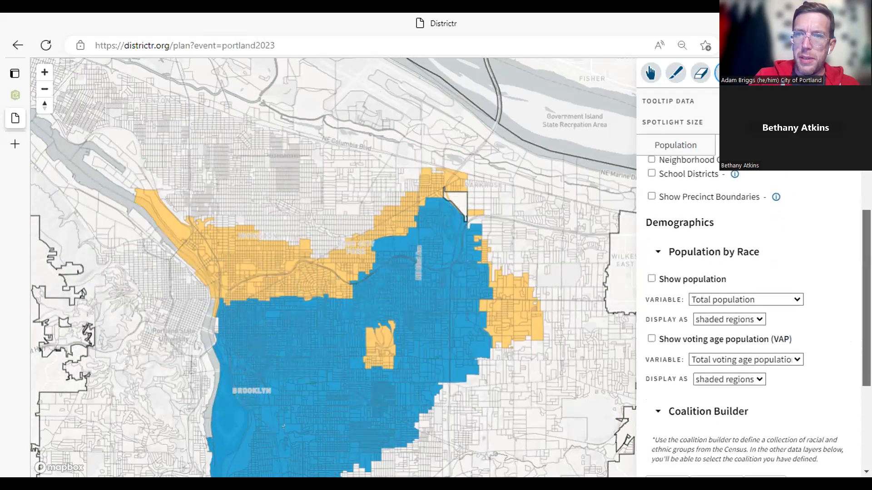
pyautogui.click(651, 277)
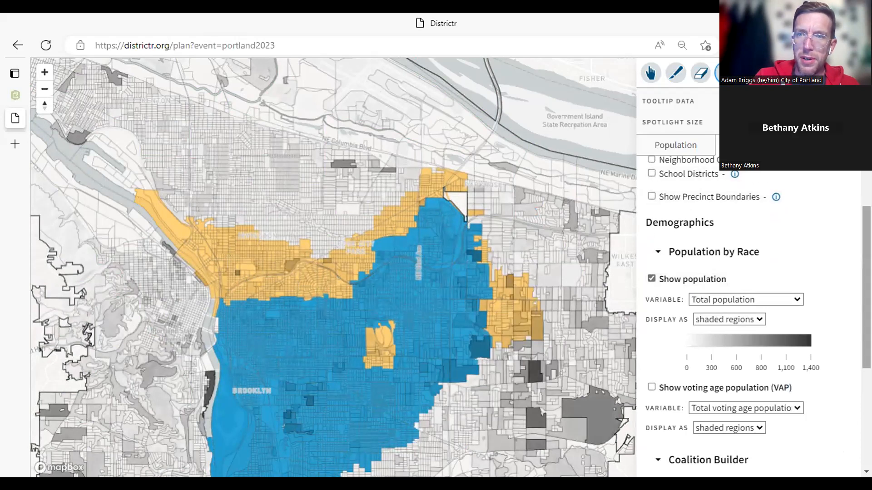
pyautogui.scroll(2, 680, 184)
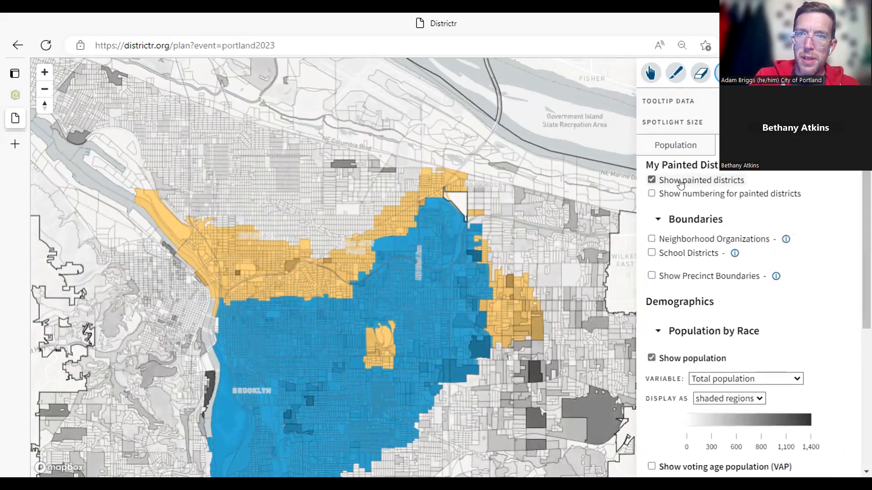
pyautogui.click(651, 180)
# Step: Map the White population, switch the variable to Asian population, and display it as sized circles
pyautogui.scroll(-3, 749, 318)
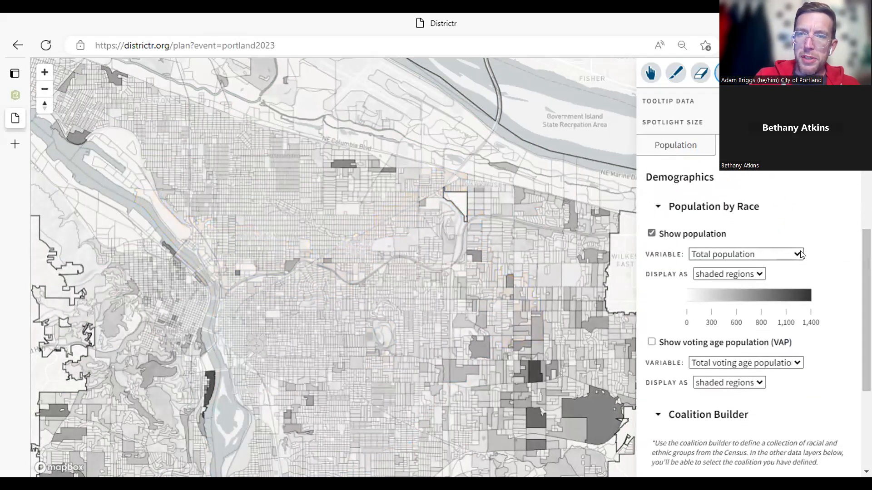
pyautogui.click(798, 255)
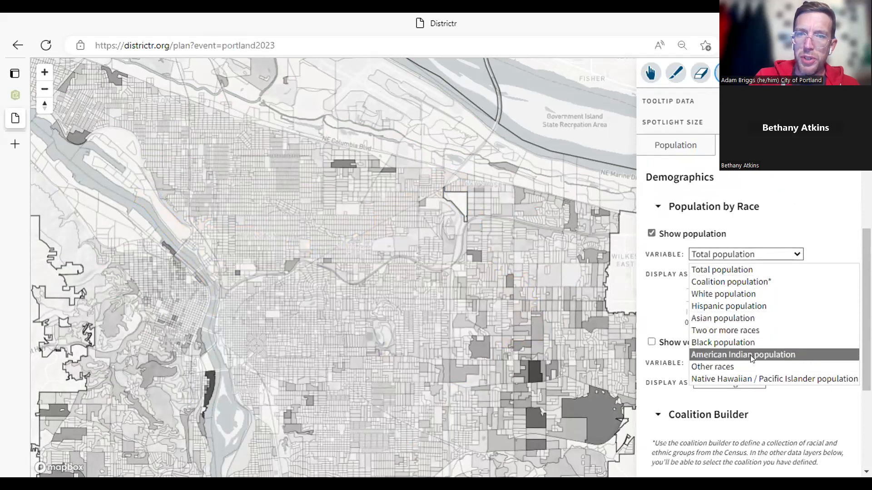
pyautogui.click(729, 293)
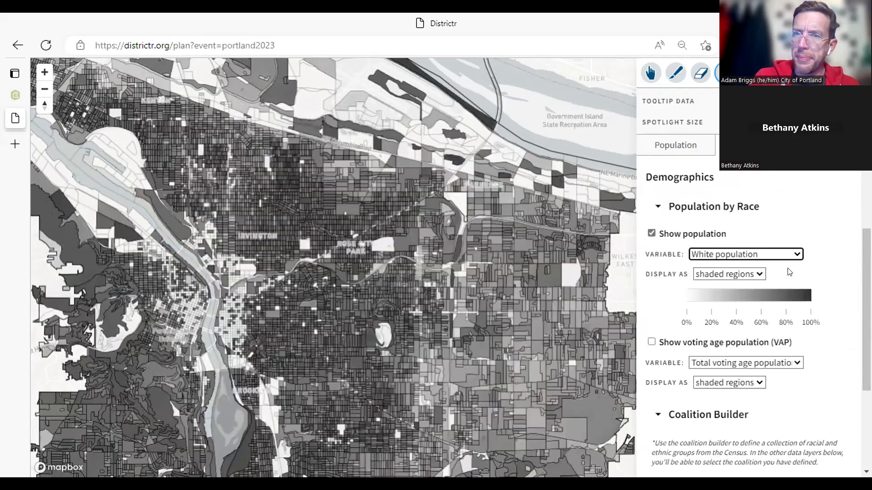
pyautogui.click(798, 255)
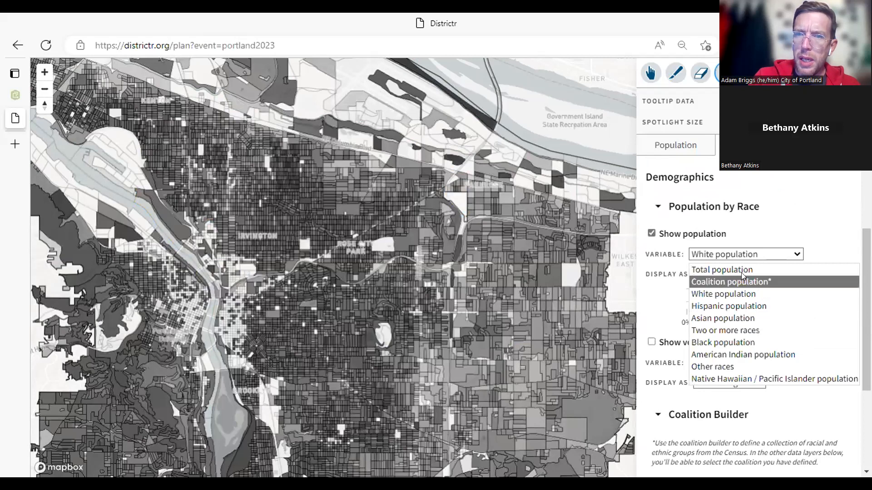
pyautogui.click(737, 318)
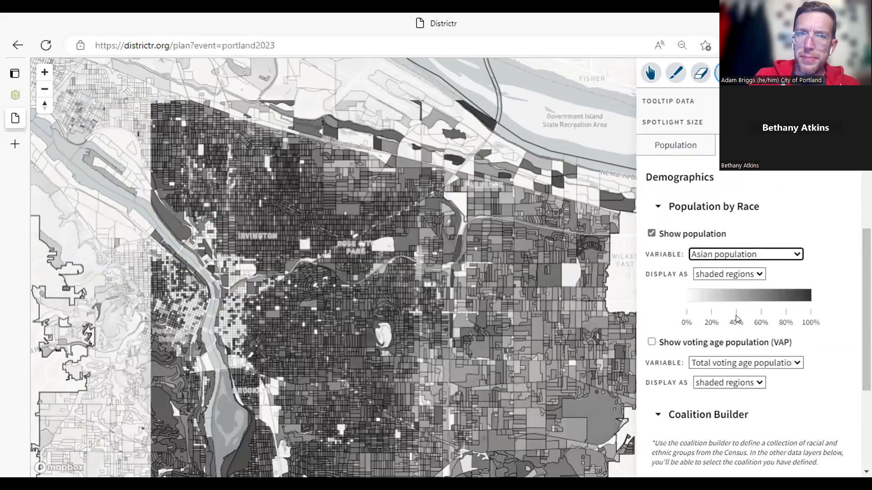
pyautogui.click(758, 275)
pyautogui.click(737, 301)
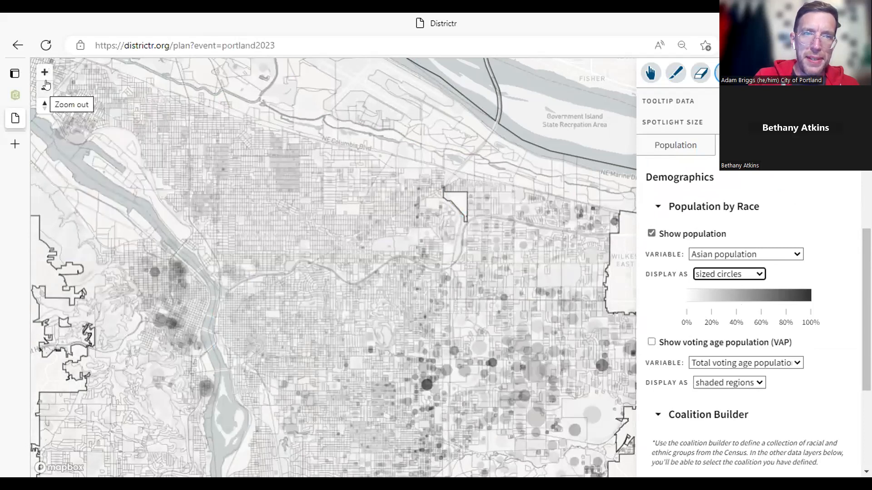
pyautogui.click(44, 72)
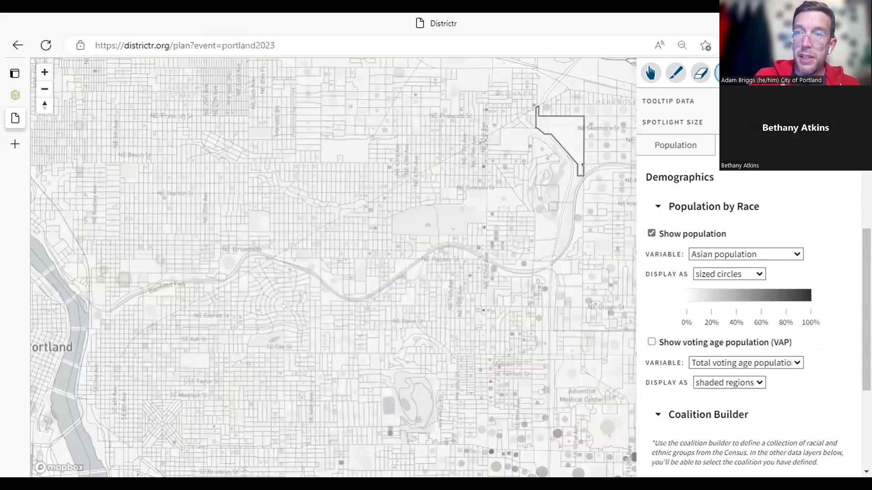
# Step: Examine the districts' evaluation tables for population by race and voting age population by race, including the available comparison groups
pyautogui.click(833, 146)
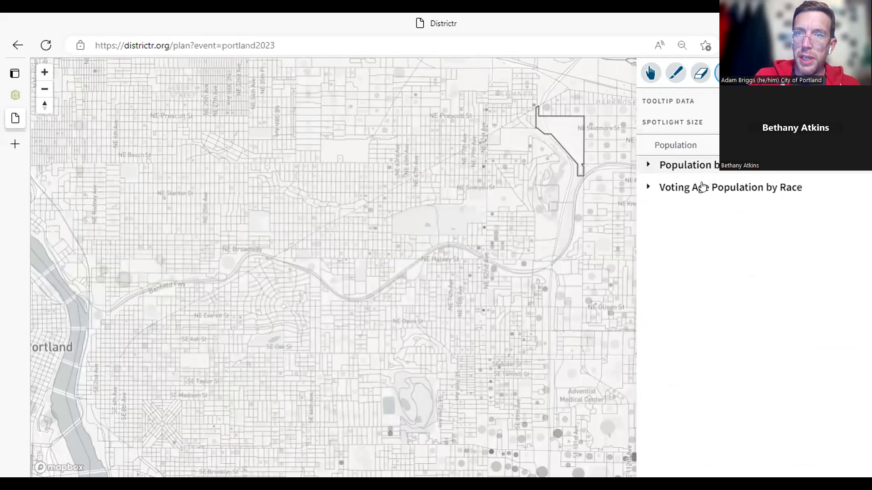
pyautogui.click(648, 166)
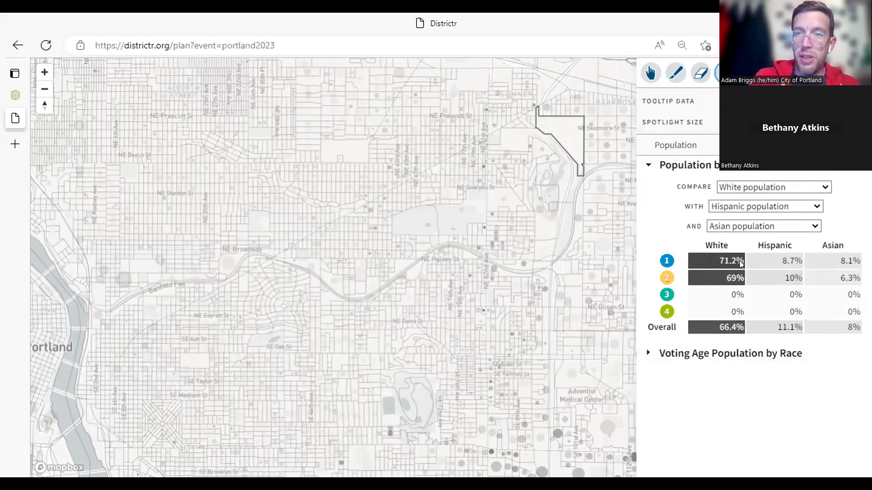
pyautogui.click(825, 188)
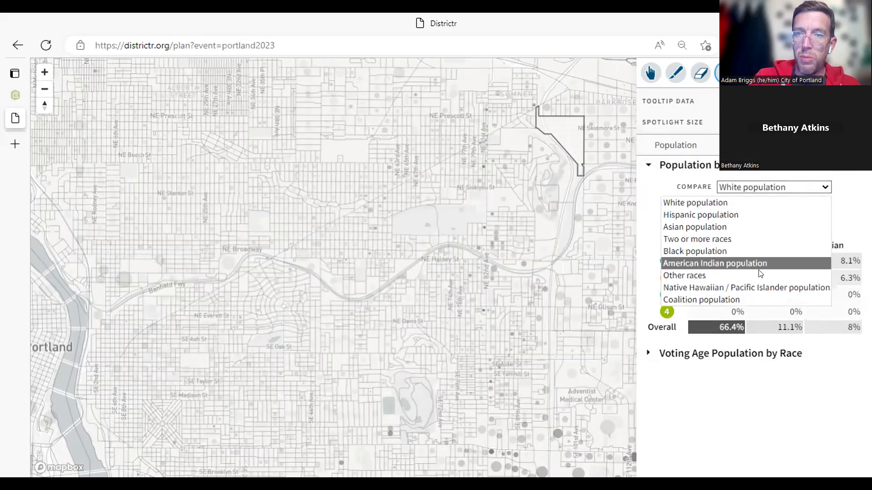
pyautogui.click(843, 190)
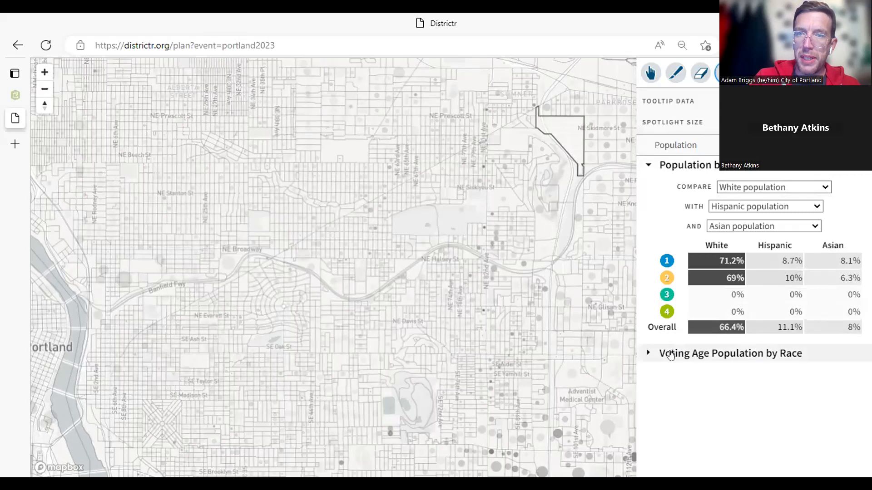
pyautogui.click(648, 353)
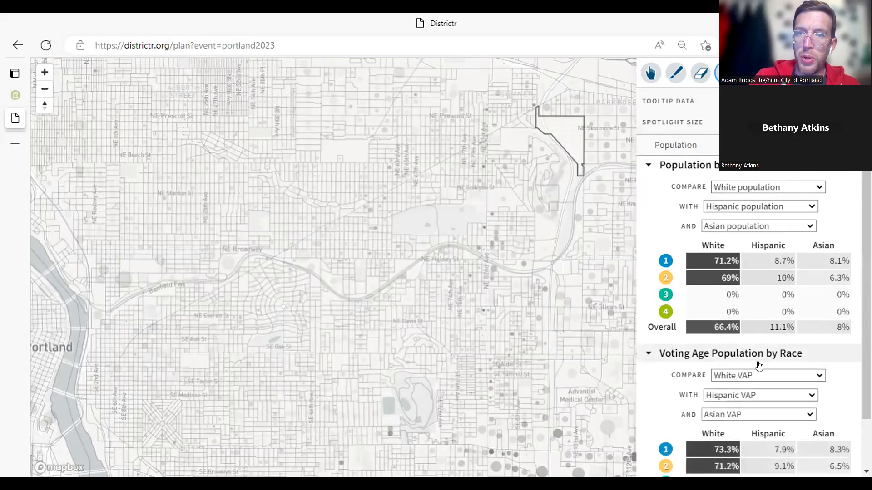
pyautogui.scroll(-2, 853, 412)
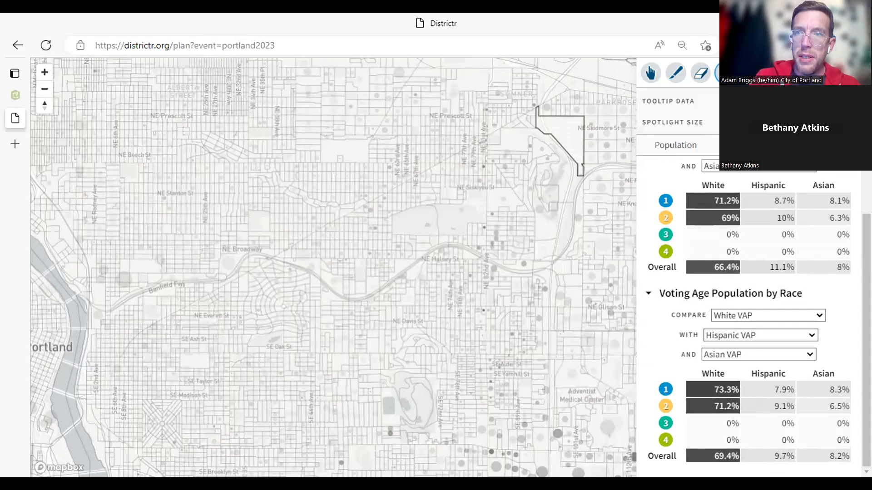
# Step: Review the plan's available export formats and information links, then return to the population by race evaluation table
pyautogui.click(857, 73)
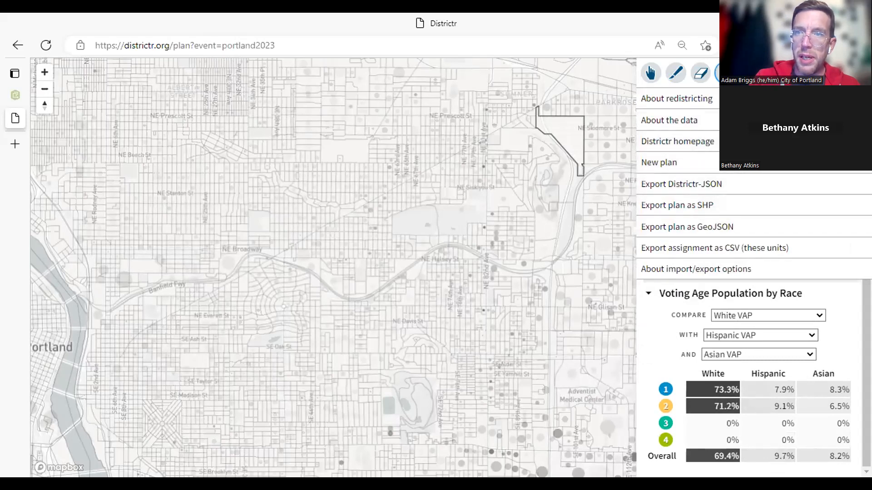
pyautogui.click(857, 72)
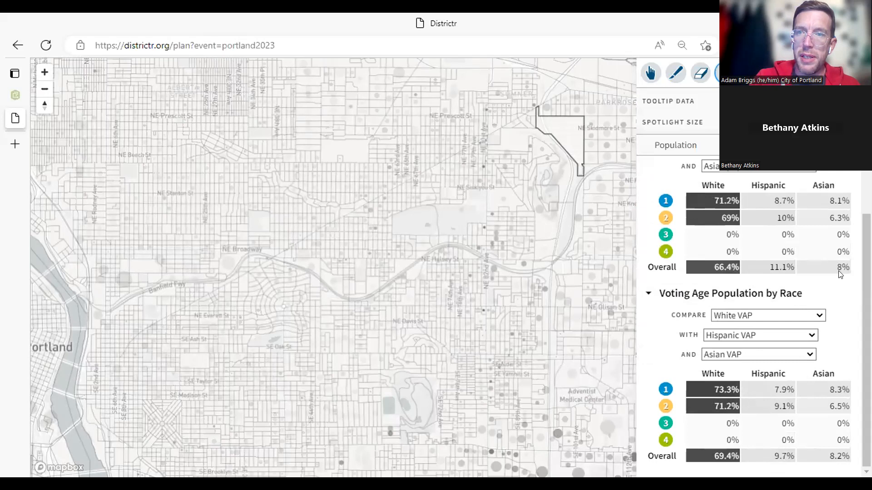
pyautogui.scroll(1, 841, 274)
pyautogui.scroll(1, 841, 274)
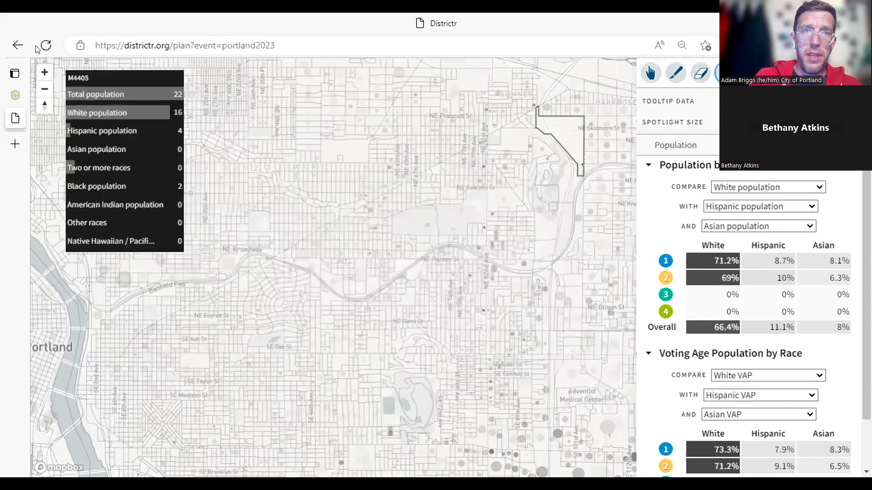
# Step: Return to the Portland2023 event page and open the shared map "Meet at the Roundabout" from the Public Gallery
pyautogui.click(18, 45)
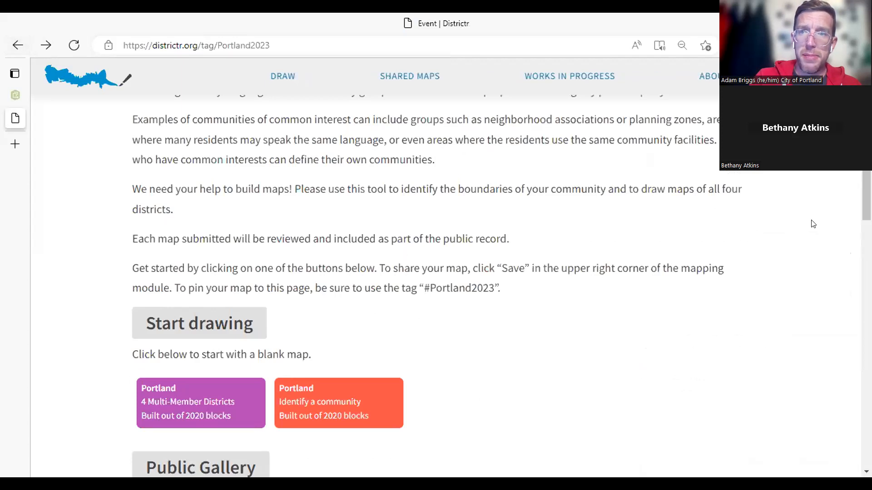
pyautogui.scroll(-5, 854, 206)
pyautogui.scroll(-1, 849, 273)
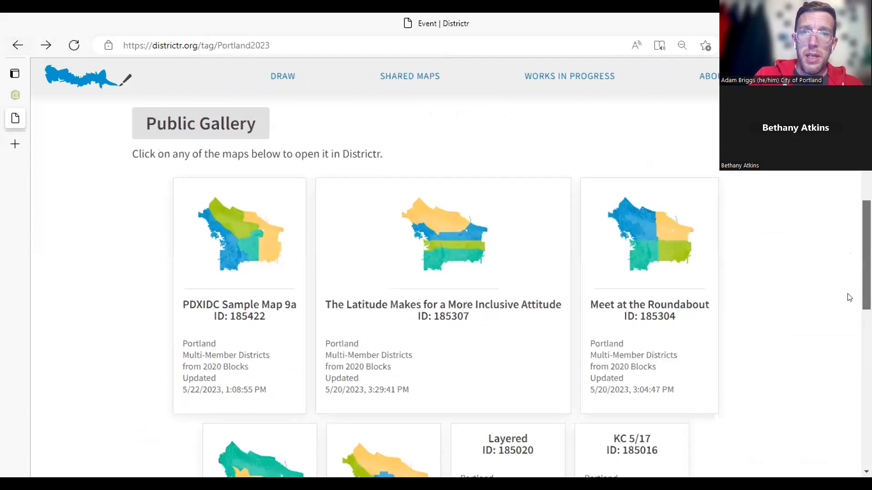
pyautogui.click(652, 251)
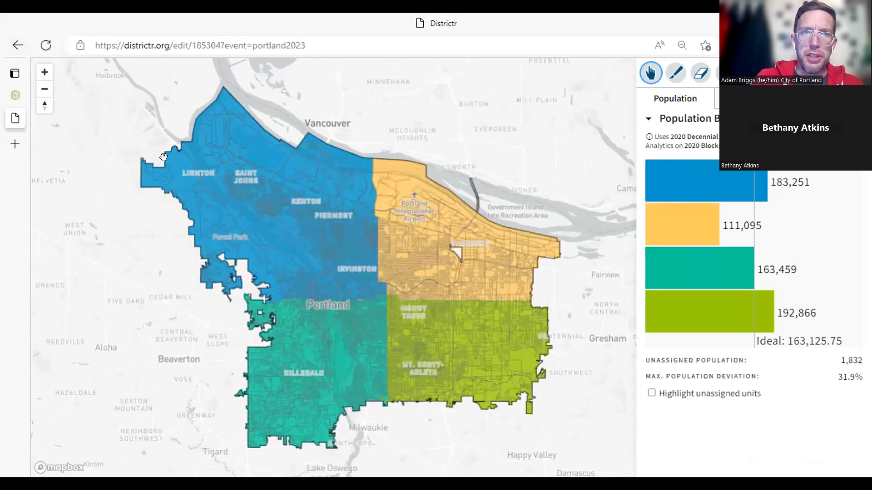
# Step: Repaint the green district's northern blocks around NE Davis St into the yellow district and save the plan without sharing it to the gallery
pyautogui.click(45, 74)
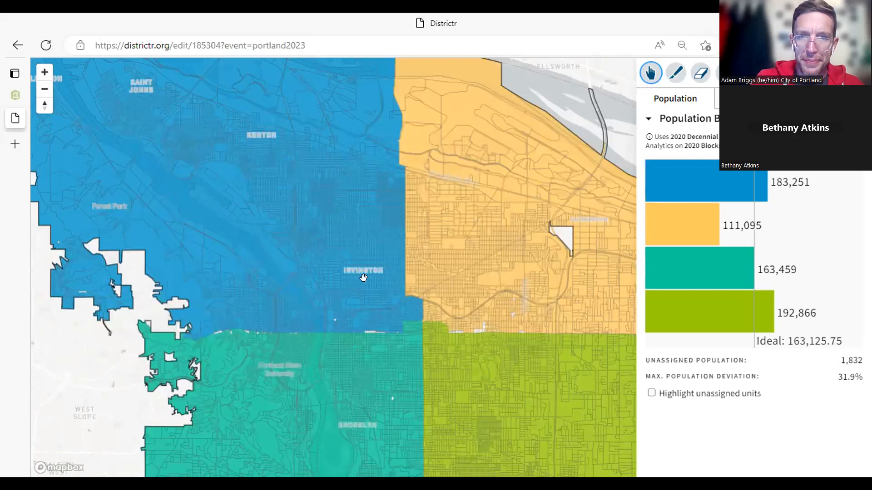
pyautogui.click(42, 73)
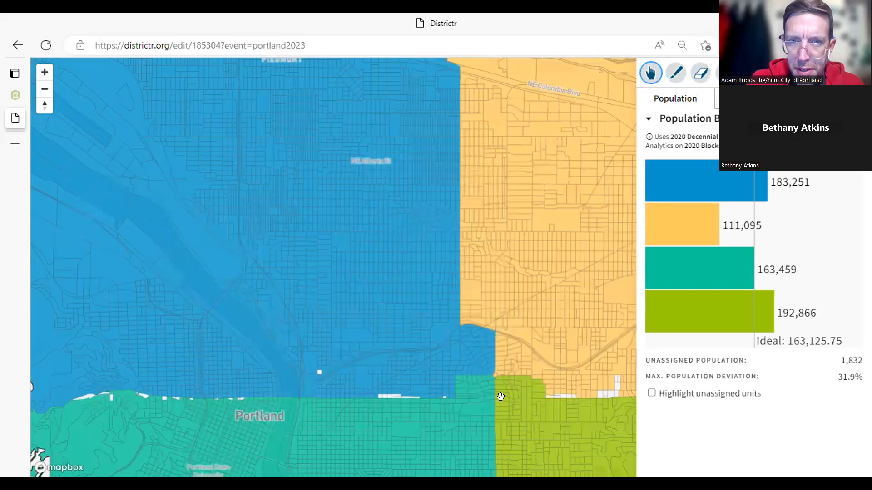
pyautogui.moveTo(500, 397); pyautogui.dragTo(430, 311)
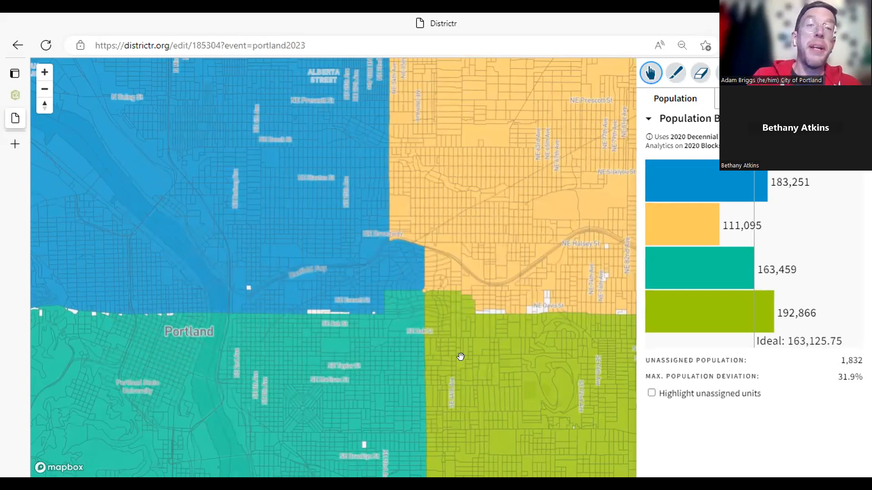
pyautogui.click(676, 73)
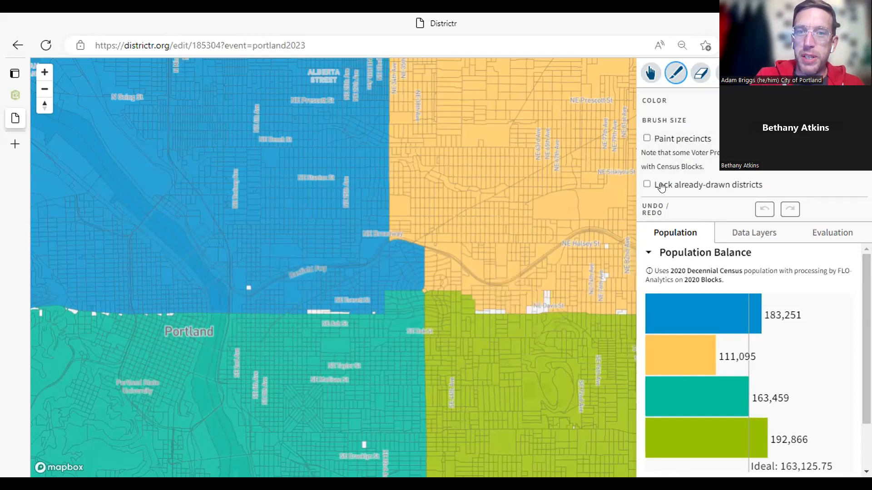
pyautogui.moveTo(459, 296)
pyautogui.mouseDown()
pyautogui.moveTo(545, 309)
pyautogui.moveTo(477, 336)
pyautogui.moveTo(563, 340)
pyautogui.moveTo(587, 315)
pyautogui.moveTo(572, 318)
pyautogui.moveTo(604, 318)
pyautogui.moveTo(613, 345)
pyautogui.moveTo(620, 335)
pyautogui.mouseUp()
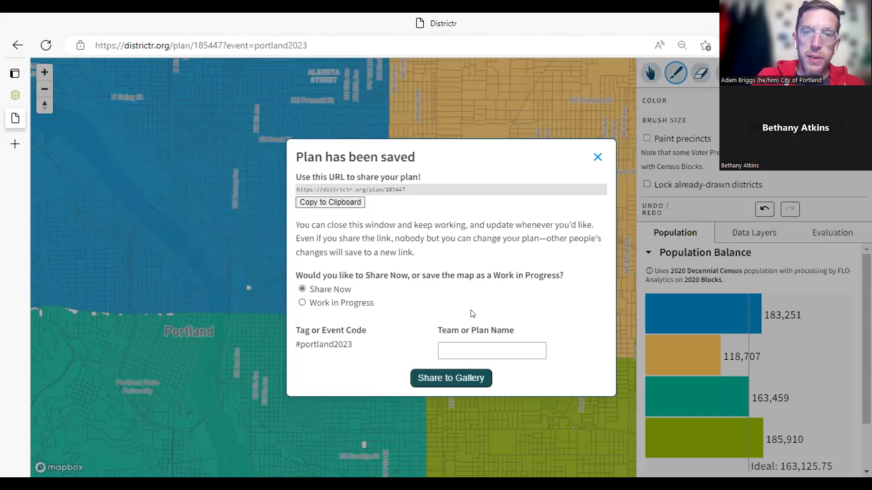
pyautogui.click(598, 158)
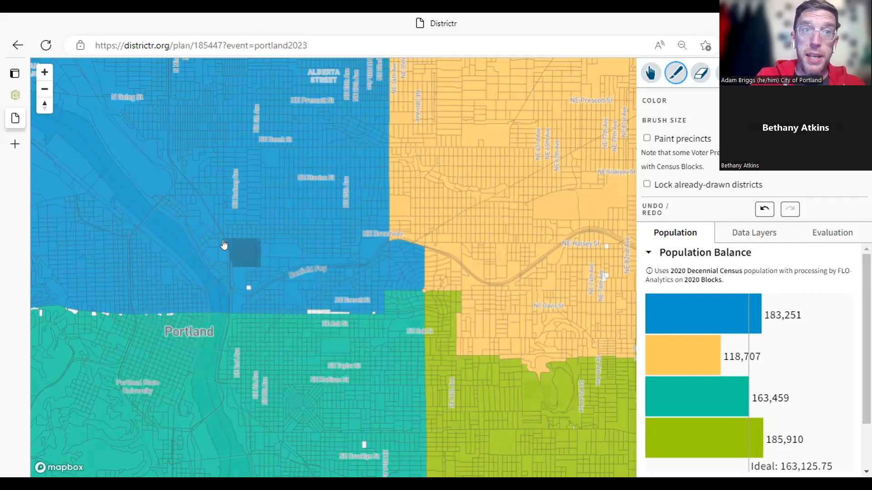
# Step: Start a blank Portland 4 Multi-Member Districts map built from 2020 blocks from the event page and review its export and information options
pyautogui.click(16, 46)
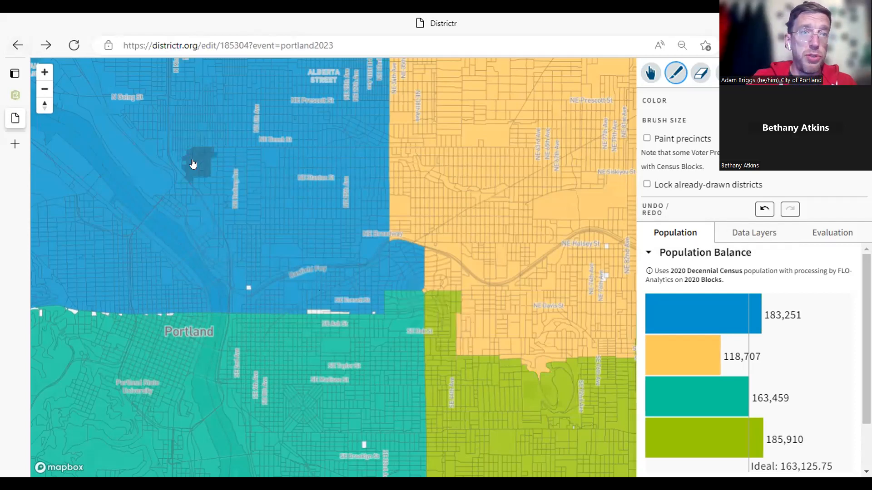
pyautogui.click(21, 46)
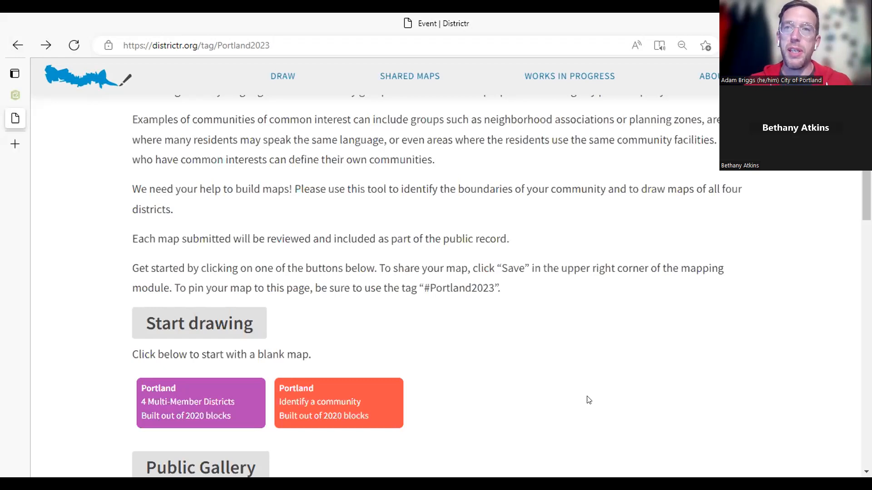
pyautogui.click(226, 418)
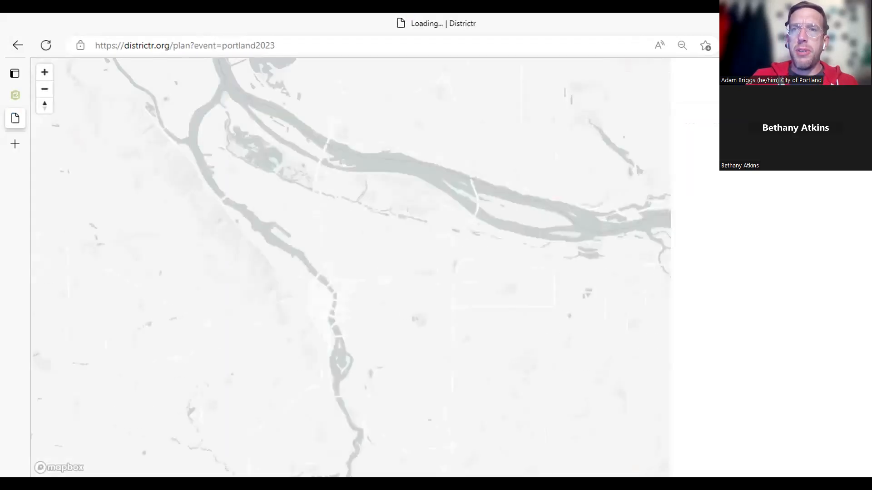
pyautogui.click(857, 73)
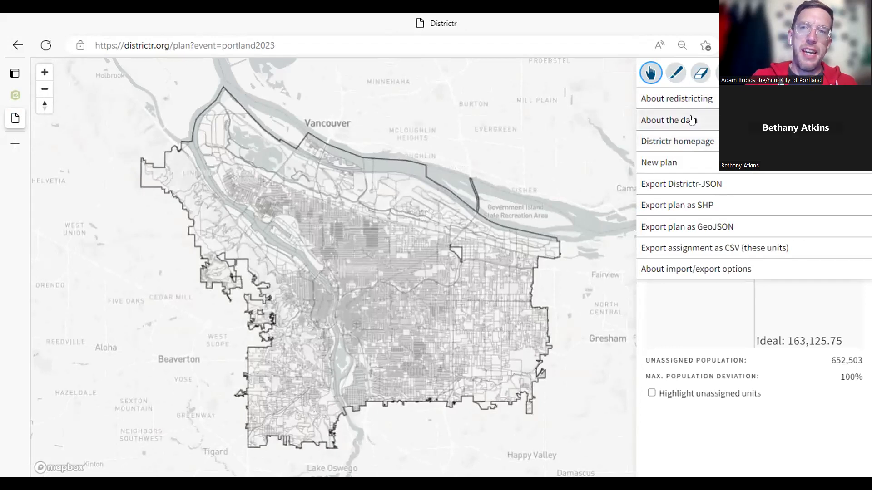
pyautogui.click(856, 73)
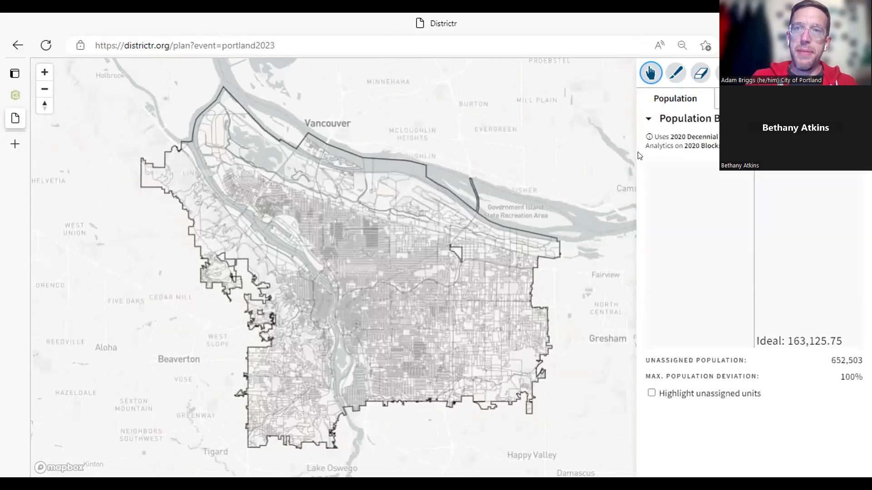